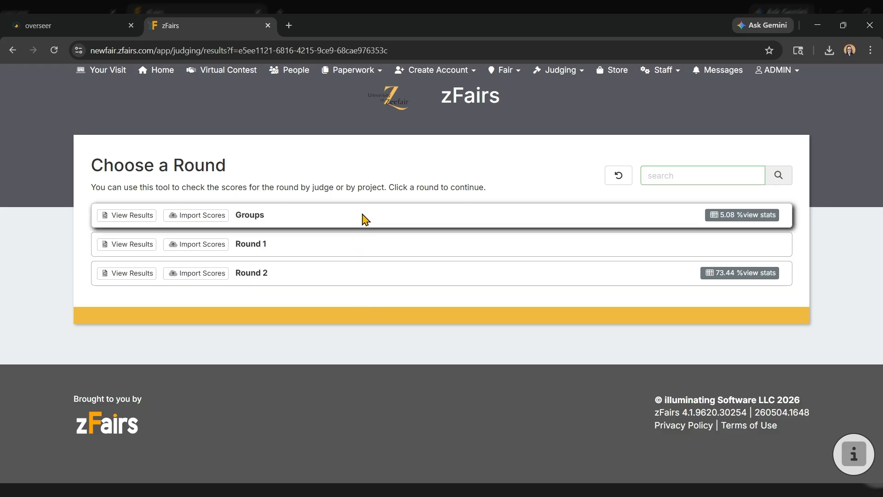
Review Round 2's judging statistics by category and division, and open the round's results
{"action": "left_click", "coordinate": [738, 275]}
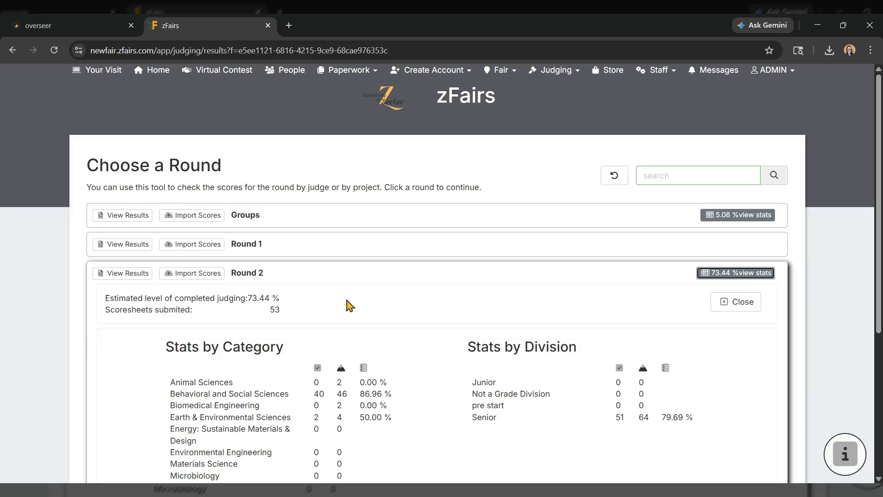
{"action": "scroll", "coordinate": [346, 304], "scroll_direction": "down", "scroll_amount": 3}
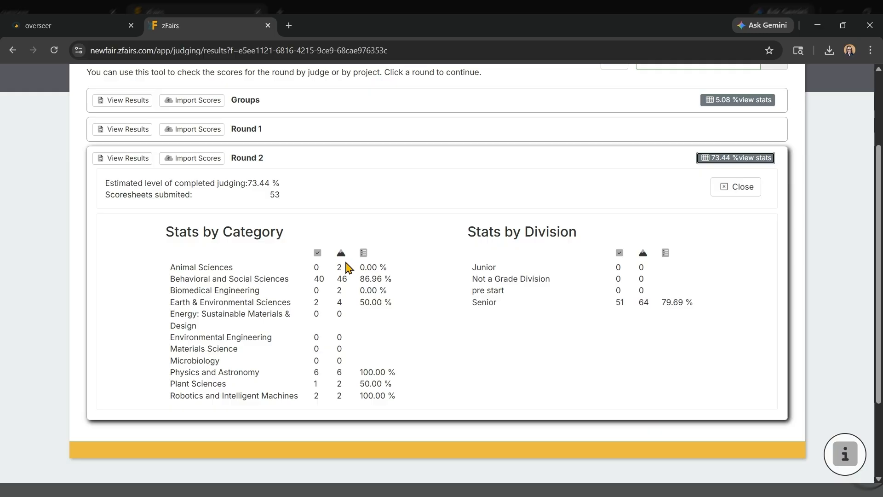
{"action": "left_click", "coordinate": [137, 159]}
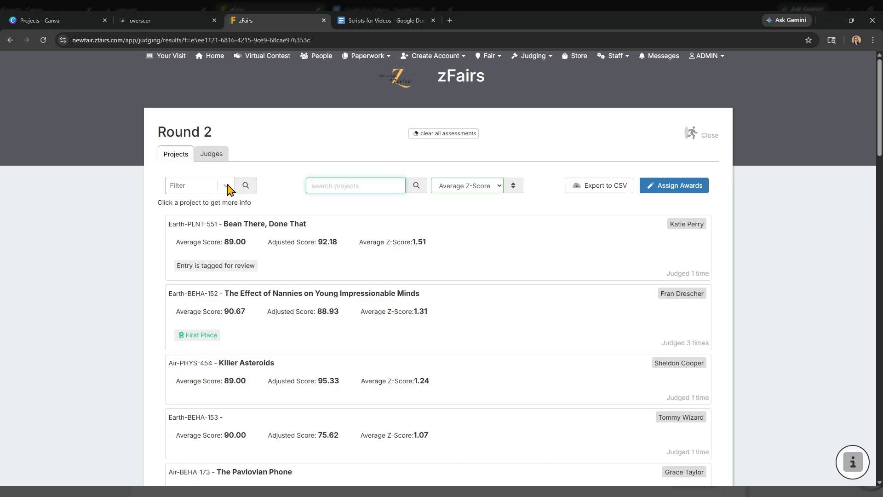
Look through the category and division options of the project filter
{"action": "left_click", "coordinate": [204, 187]}
{"action": "scroll", "coordinate": [208, 300], "scroll_direction": "down", "scroll_amount": 5}
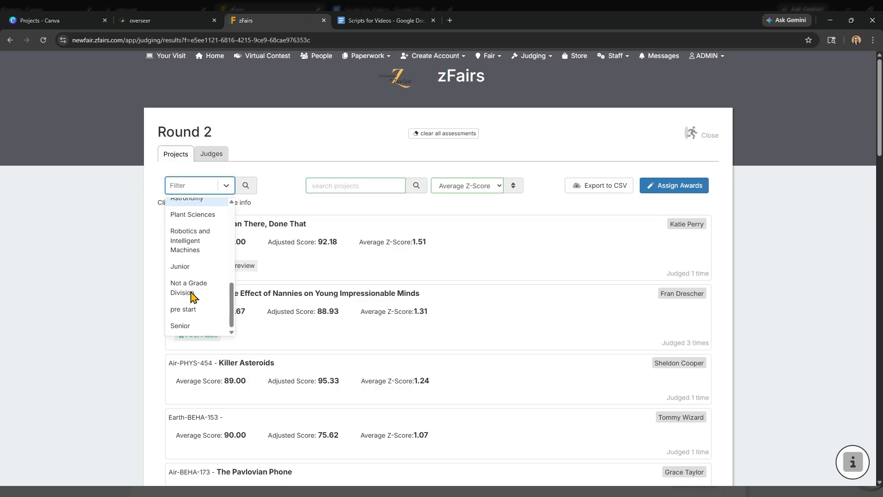
{"action": "left_click", "coordinate": [332, 219]}
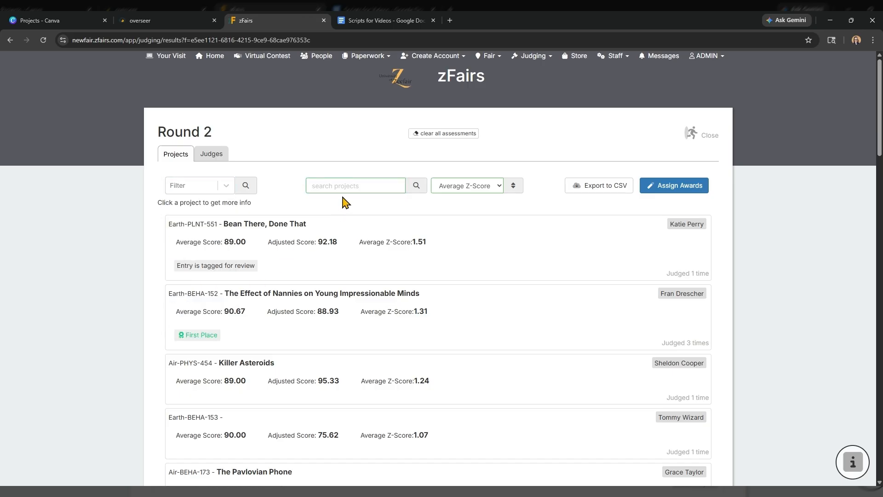
Search the round's projects for 551 and clear the search
{"action": "left_click", "coordinate": [373, 186]}
{"action": "type", "text": "551"}
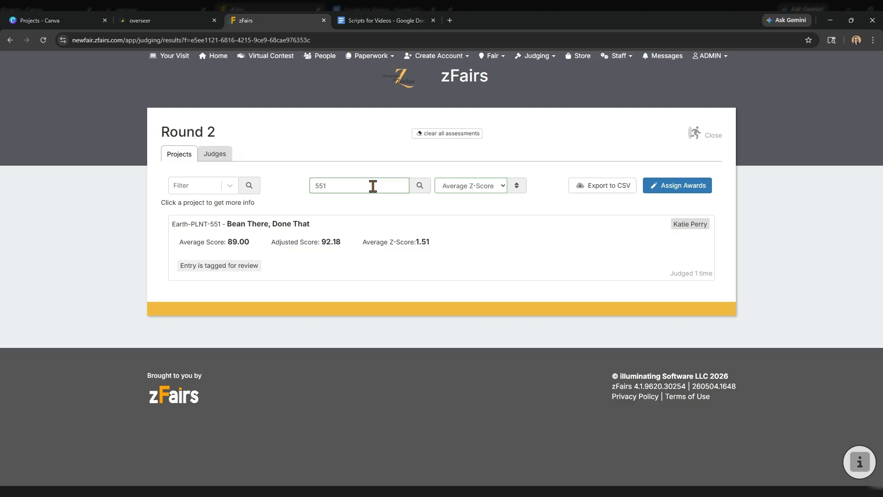
{"action": "key", "text": "BackSpace"}
{"action": "key", "text": "BackSpace"}
{"action": "key", "text": "BackSpace"}
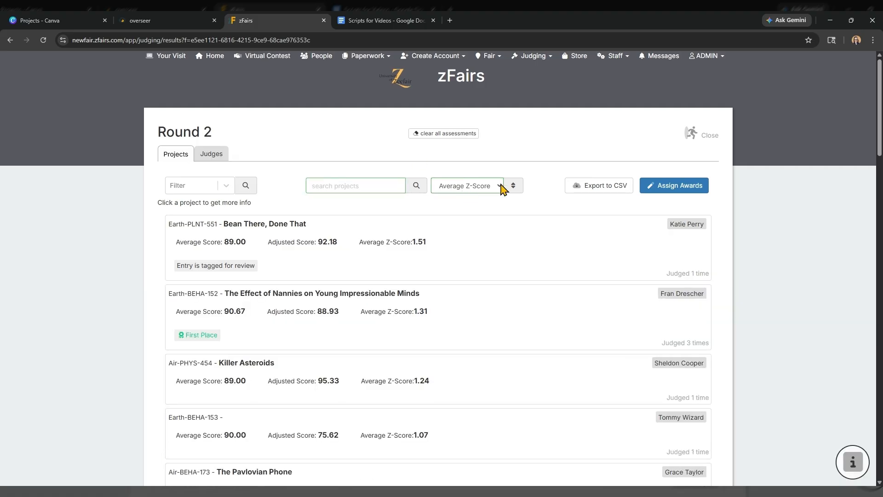
Try sorting the projects by Project Id and Average Score, and return the sorting to Average Z-Score
{"action": "left_click", "coordinate": [468, 202]}
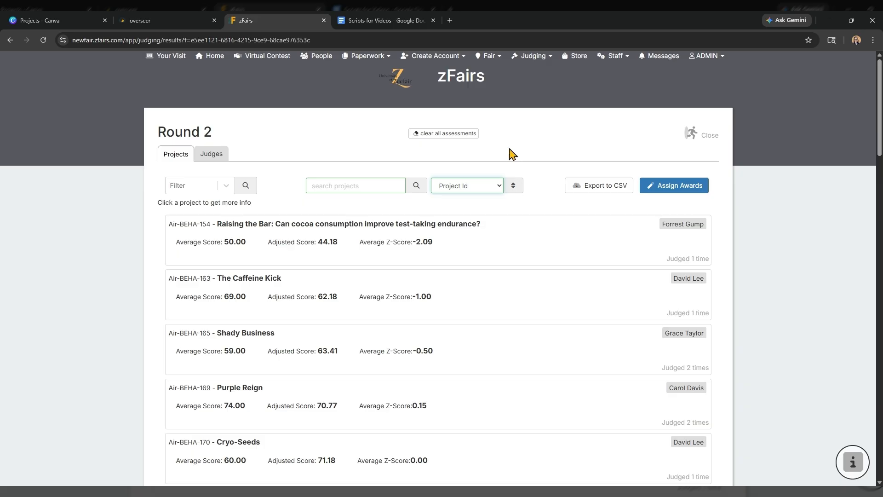
{"action": "left_click", "coordinate": [495, 189]}
{"action": "left_click", "coordinate": [489, 209]}
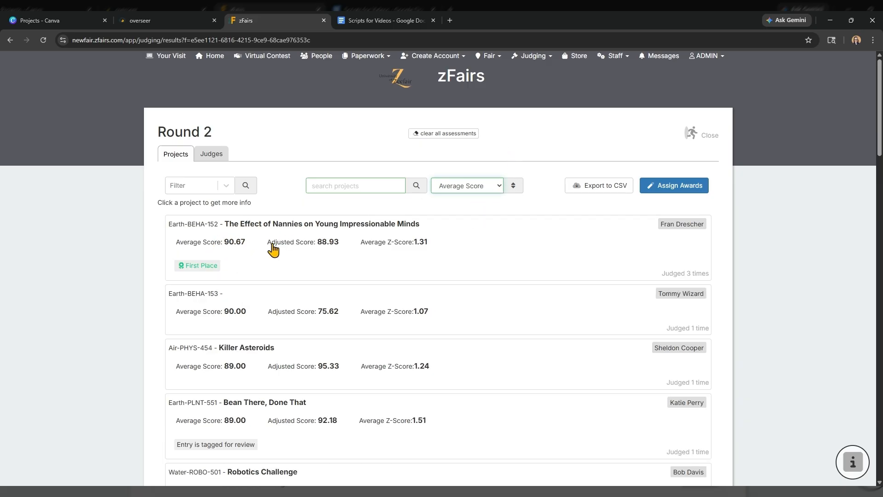
{"action": "left_click", "coordinate": [504, 192]}
{"action": "left_click", "coordinate": [478, 235]}
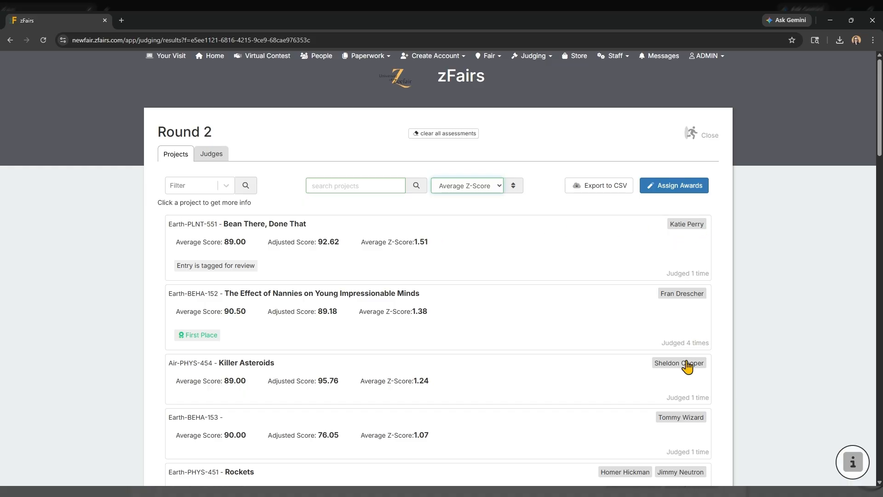
Open project Earth-BEHA-152 and save the tag "Entry is tagged for review" on it
{"action": "scroll", "coordinate": [685, 363], "scroll_direction": "down", "scroll_amount": 2}
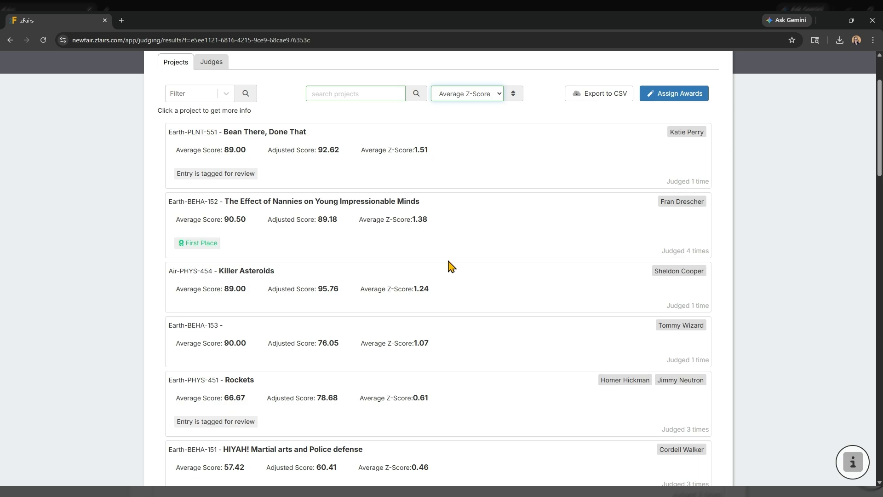
{"action": "scroll", "coordinate": [405, 237], "scroll_direction": "up", "scroll_amount": 1}
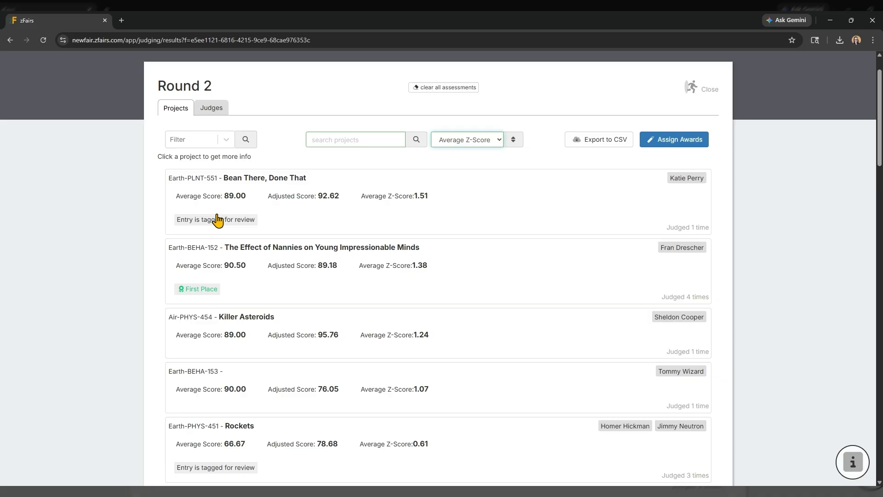
{"action": "left_click", "coordinate": [276, 301]}
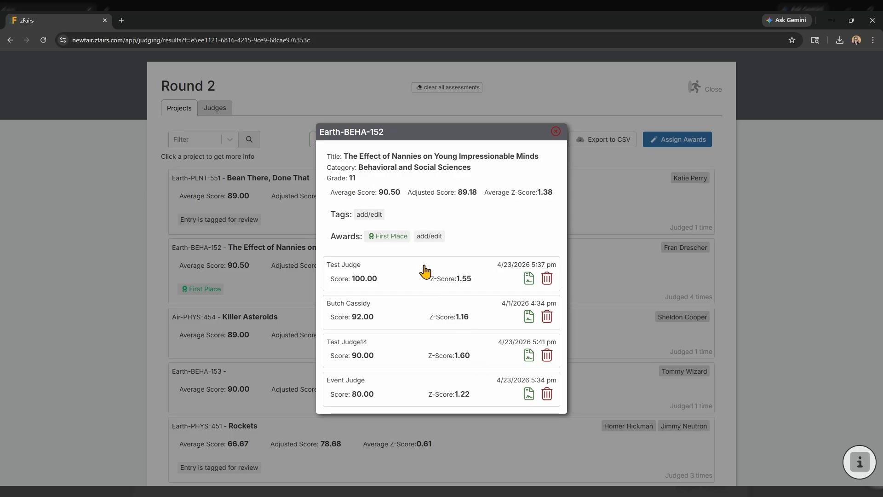
{"action": "left_click", "coordinate": [367, 216]}
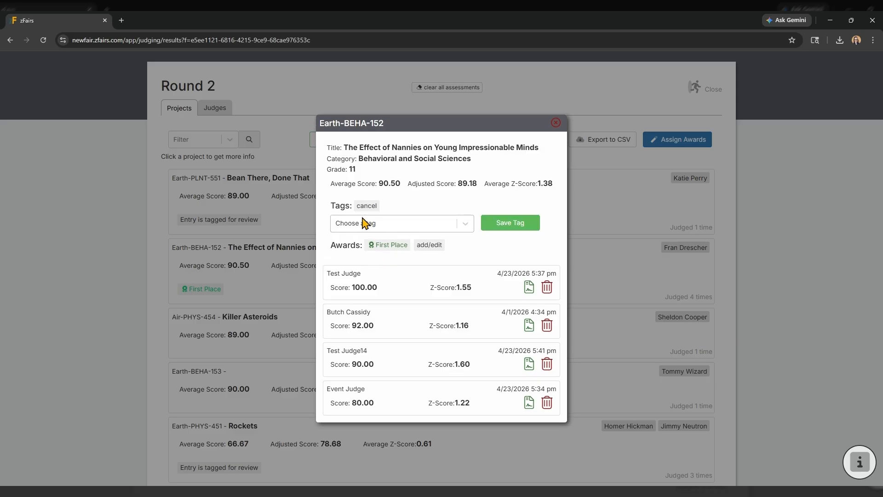
{"action": "left_click", "coordinate": [466, 226]}
{"action": "left_click", "coordinate": [430, 248]}
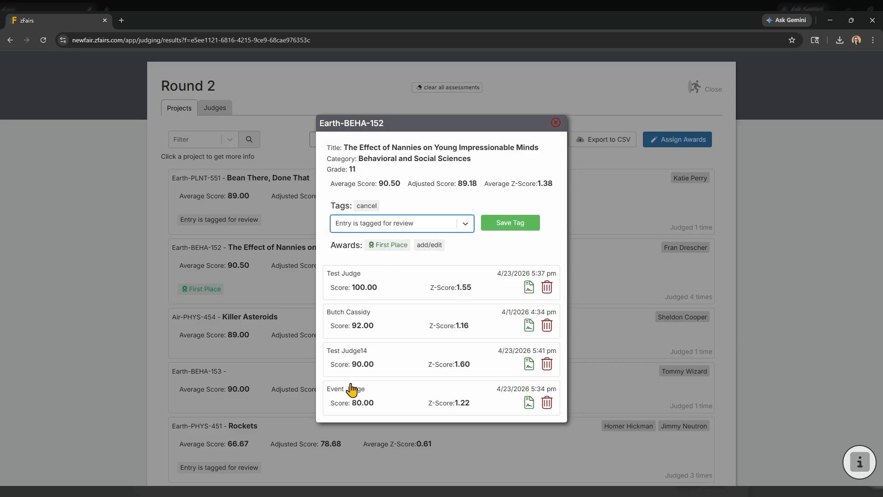
{"action": "left_click", "coordinate": [491, 222]}
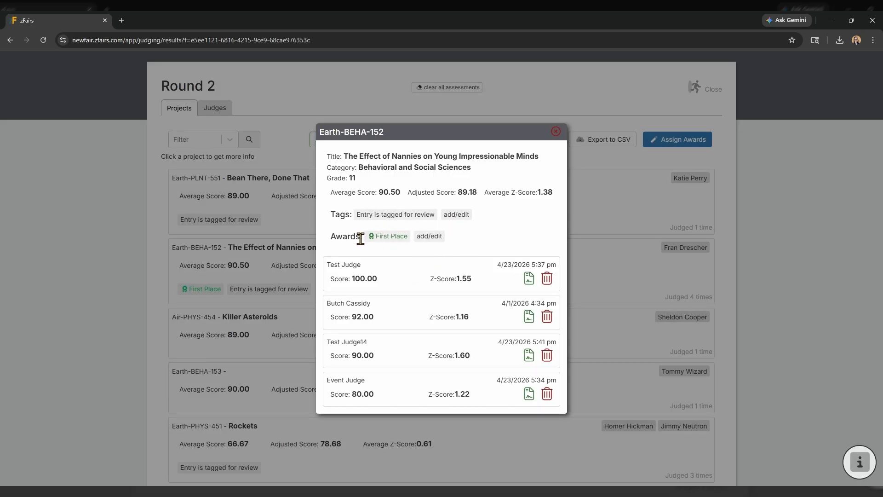
Open the award editing of Earth-BEHA-152 and view the Test Judge's assessment of the project
{"action": "left_click", "coordinate": [427, 237]}
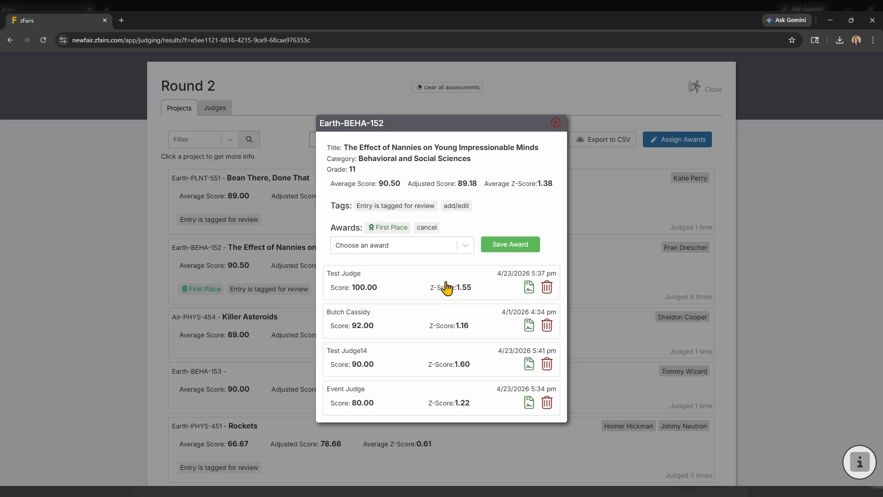
{"action": "left_click", "coordinate": [529, 287]}
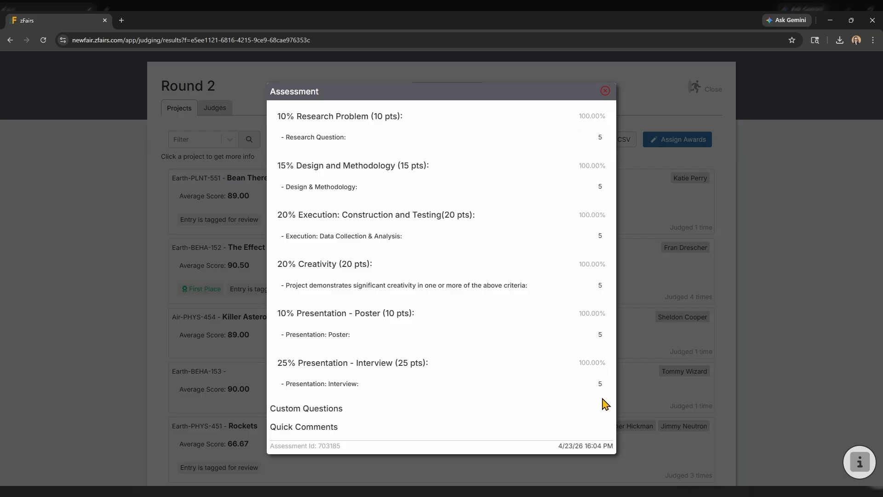
{"action": "left_click", "coordinate": [605, 92]}
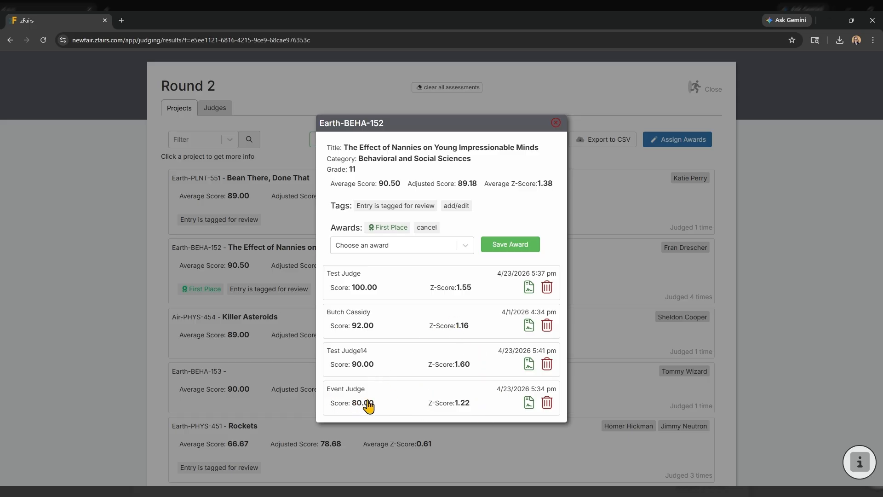
Delete the Event Judge's score from Earth-BEHA-152, close the project details and reload the results page
{"action": "left_click", "coordinate": [547, 404]}
{"action": "left_click", "coordinate": [478, 102]}
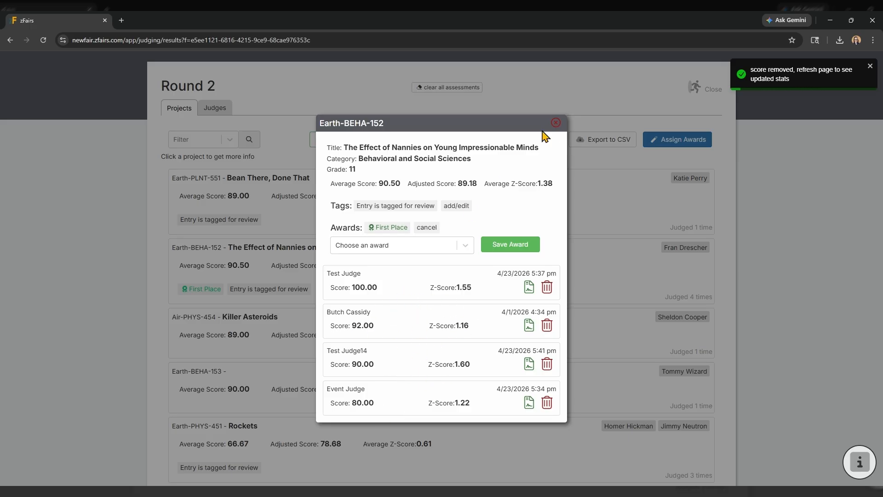
{"action": "left_click", "coordinate": [556, 123]}
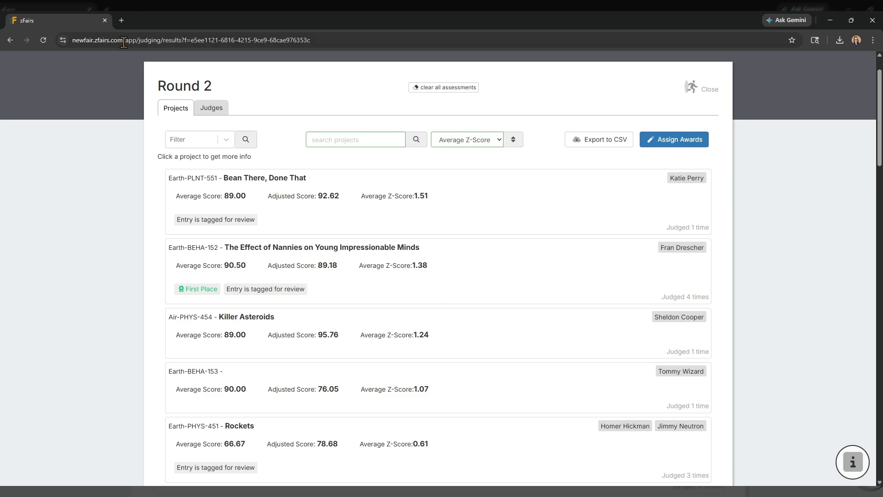
{"action": "left_click", "coordinate": [43, 40]}
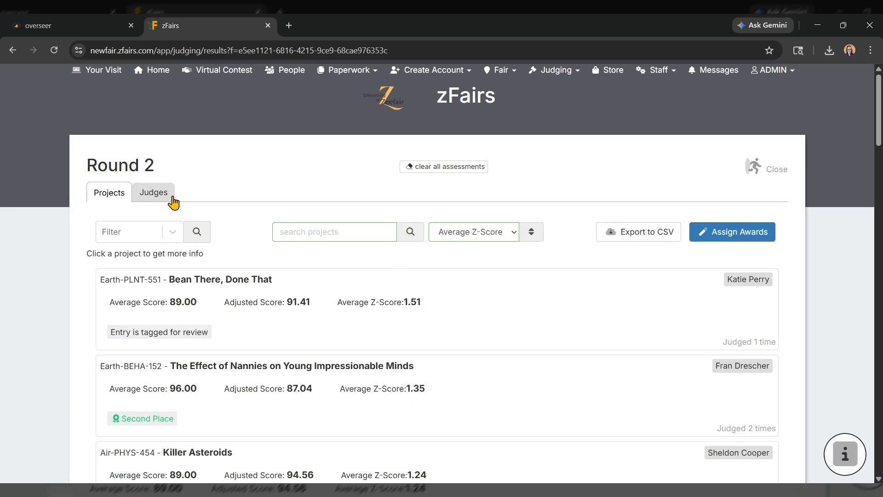
Switch the Round 2 results to judges and examine the scores given by the first listed judge
{"action": "left_click", "coordinate": [169, 197]}
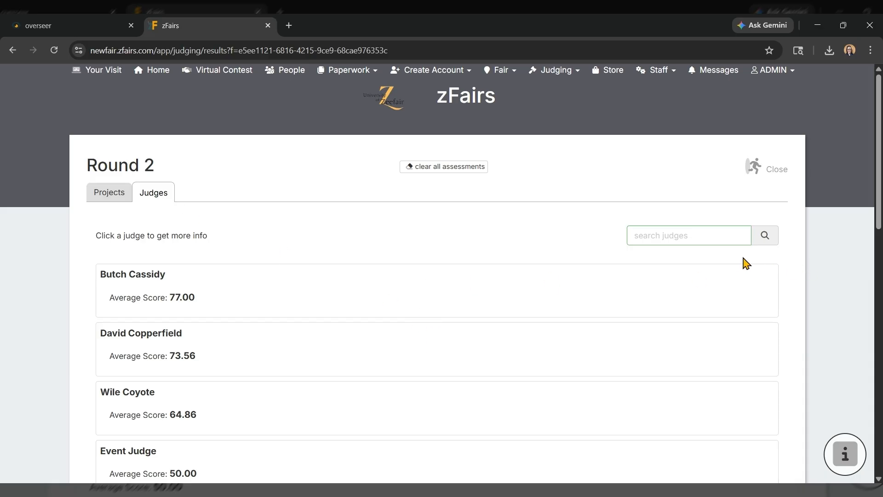
{"action": "left_click", "coordinate": [672, 230]}
{"action": "left_click", "coordinate": [237, 297]}
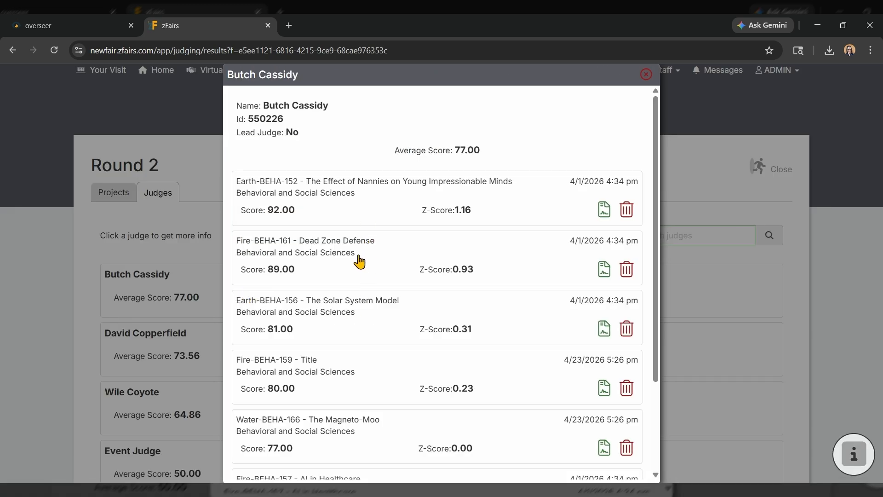
{"action": "scroll", "coordinate": [340, 312], "scroll_direction": "down", "scroll_amount": 1}
{"action": "scroll", "coordinate": [341, 312], "scroll_direction": "down", "scroll_amount": 2}
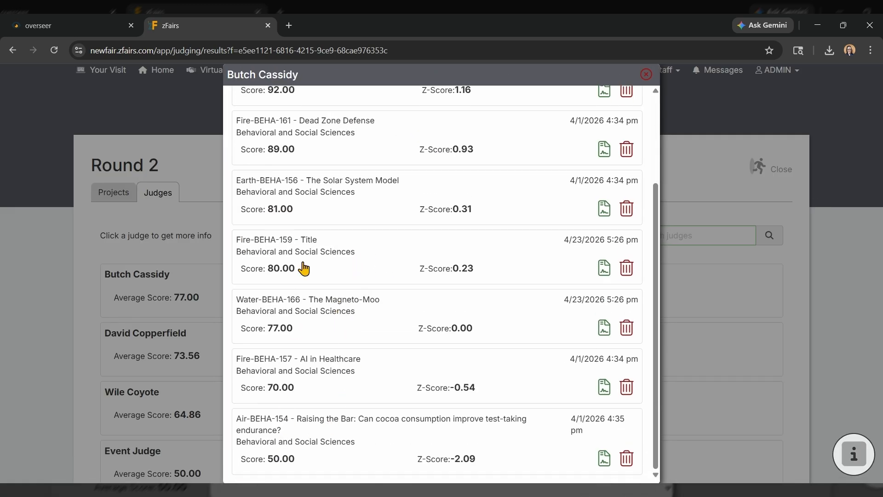
{"action": "scroll", "coordinate": [357, 375], "scroll_direction": "up", "scroll_amount": 3}
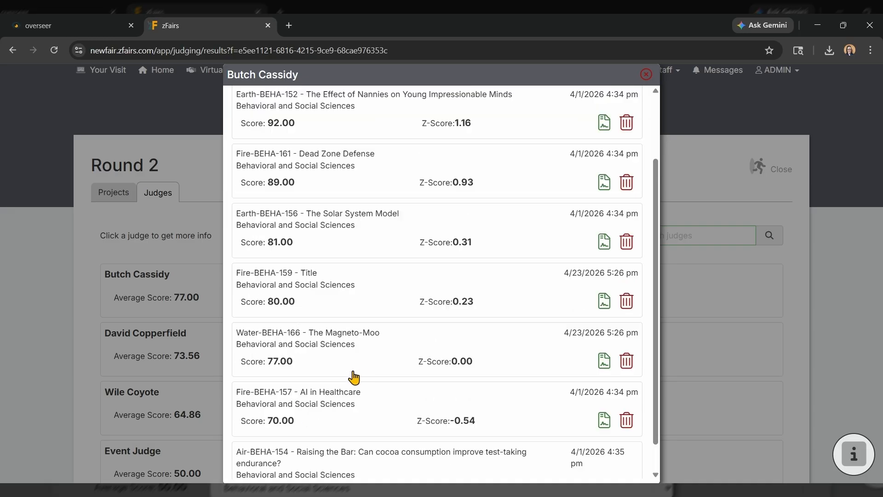
View this judge's assessment of Earth-BEHA-152, and close the assessment and the judge's details
{"action": "left_click", "coordinate": [601, 213]}
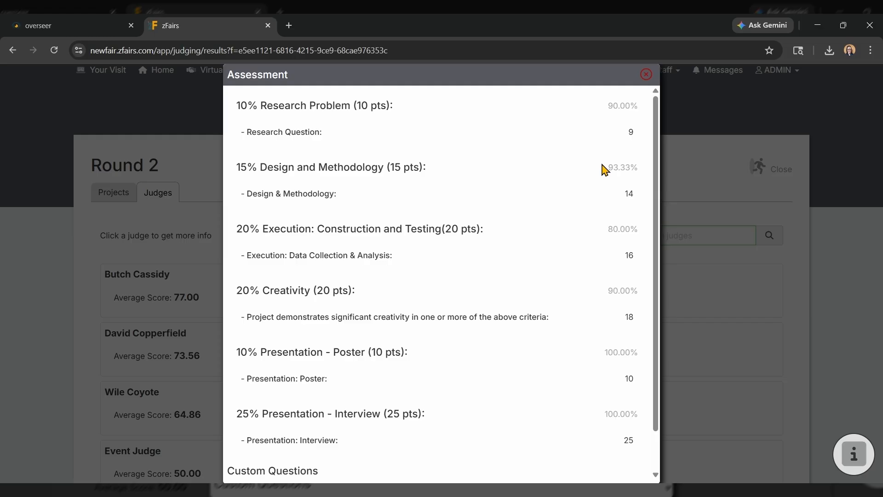
{"action": "left_click", "coordinate": [646, 74]}
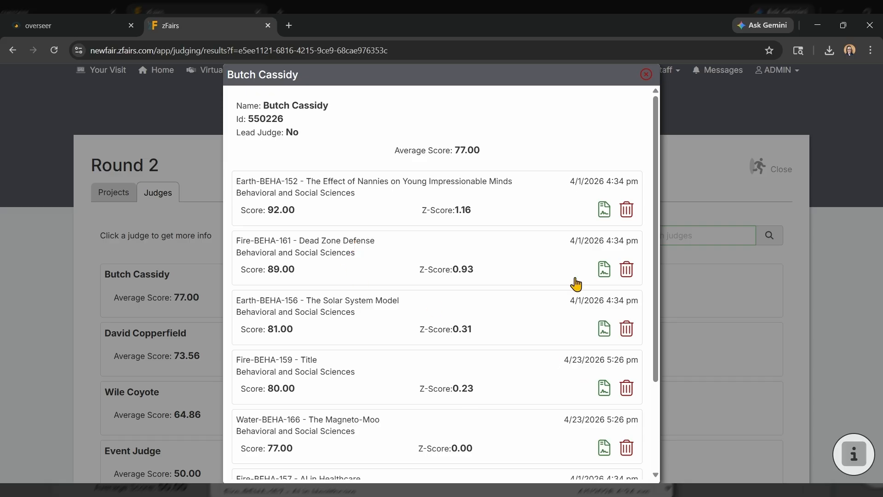
{"action": "left_click", "coordinate": [696, 163]}
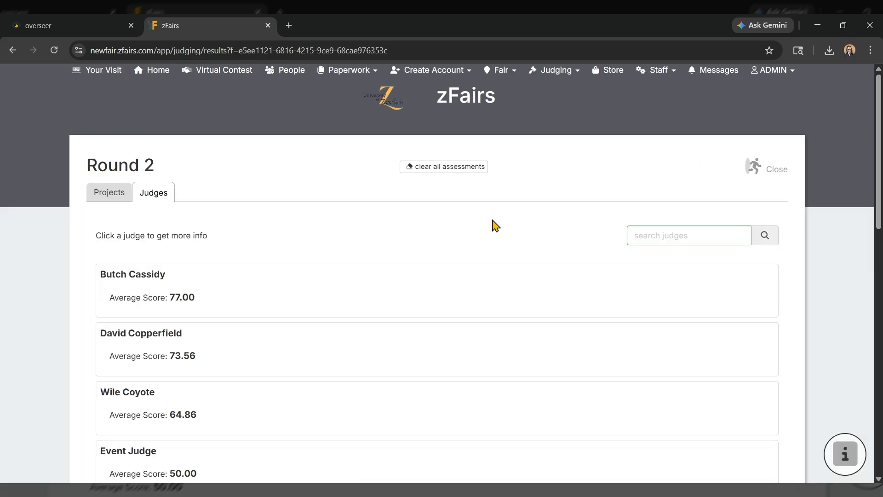
Open the automatic category award assignment from the project results and turn off breaking up awards by division
{"action": "left_click", "coordinate": [114, 192]}
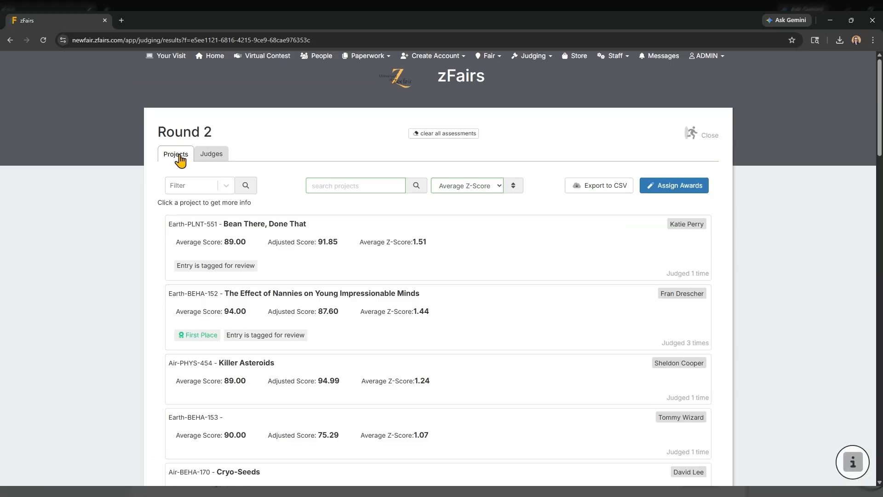
{"action": "left_click", "coordinate": [665, 185]}
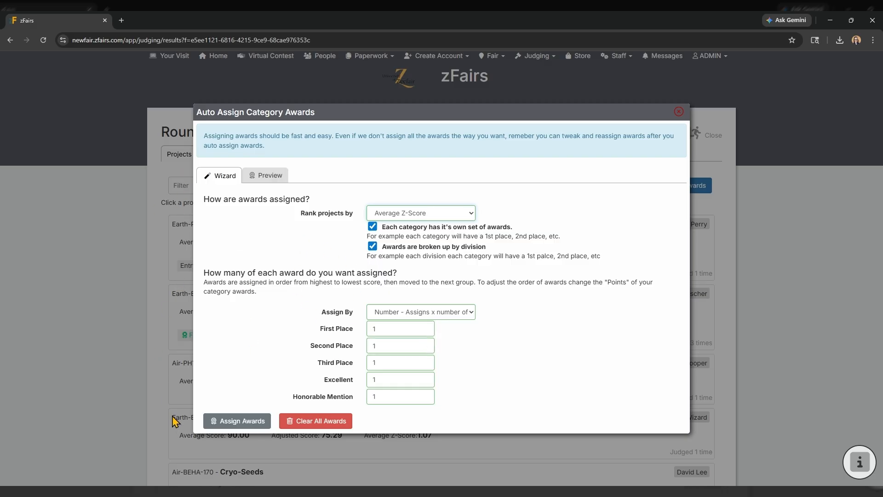
{"action": "left_click", "coordinate": [372, 246]}
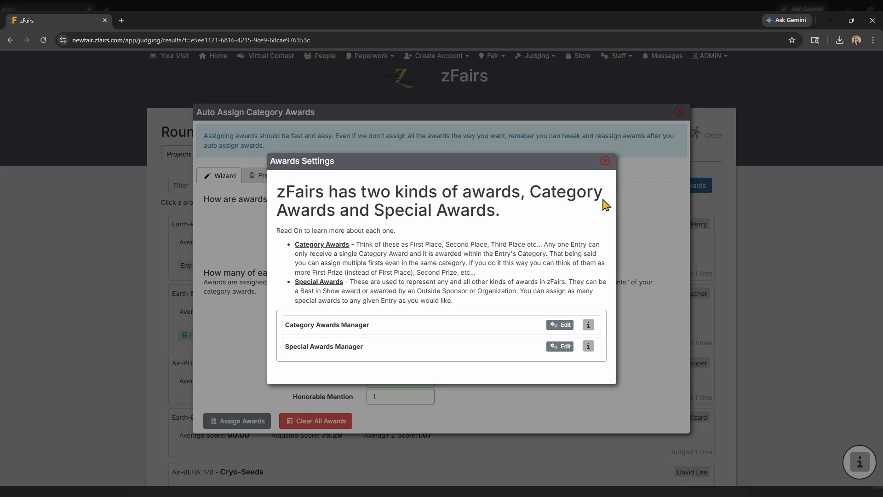
Rename the First Place category award to Magical Unicorn Award, save it and return to the automatic award assignment
{"action": "left_click", "coordinate": [562, 326]}
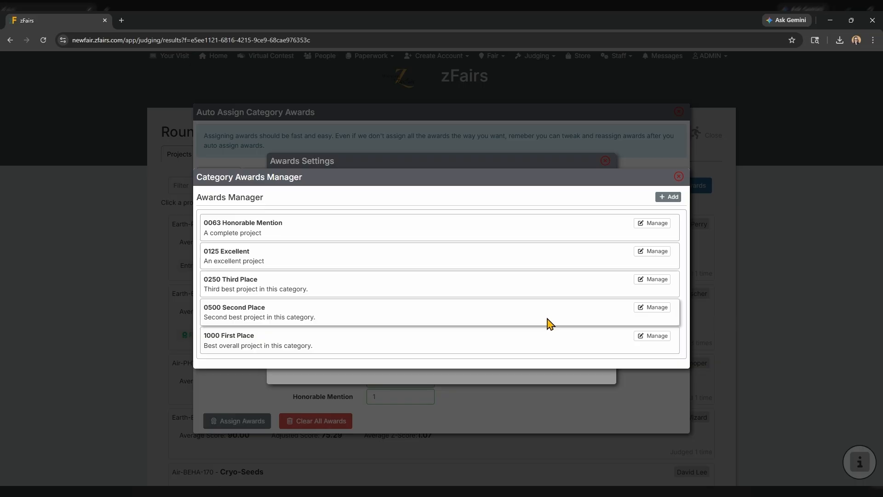
{"action": "left_click", "coordinate": [645, 339]}
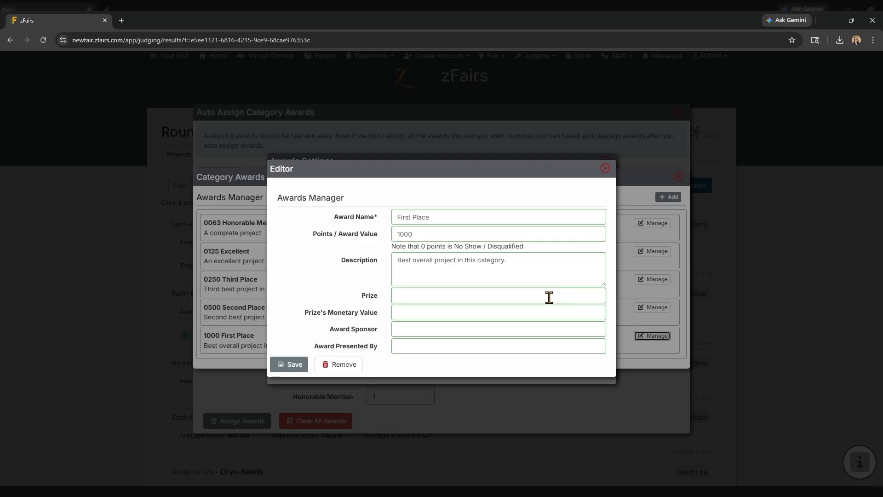
{"action": "left_click", "coordinate": [448, 216]}
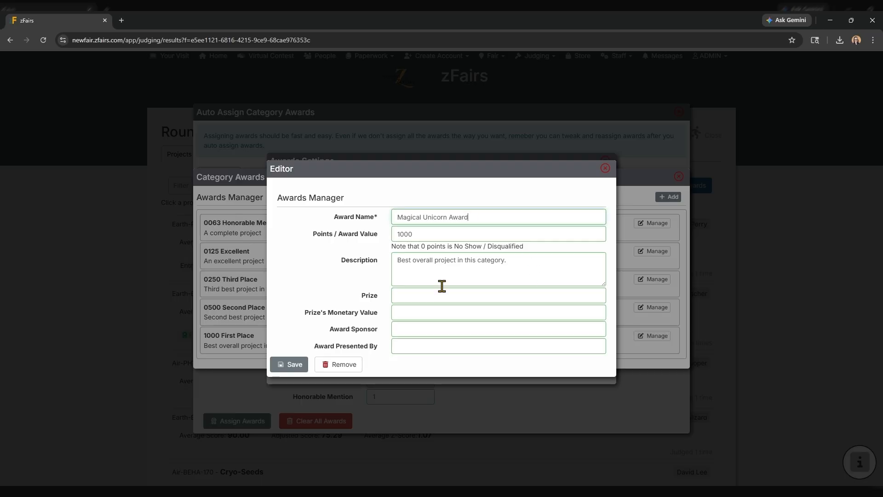
{"action": "left_click", "coordinate": [422, 237]}
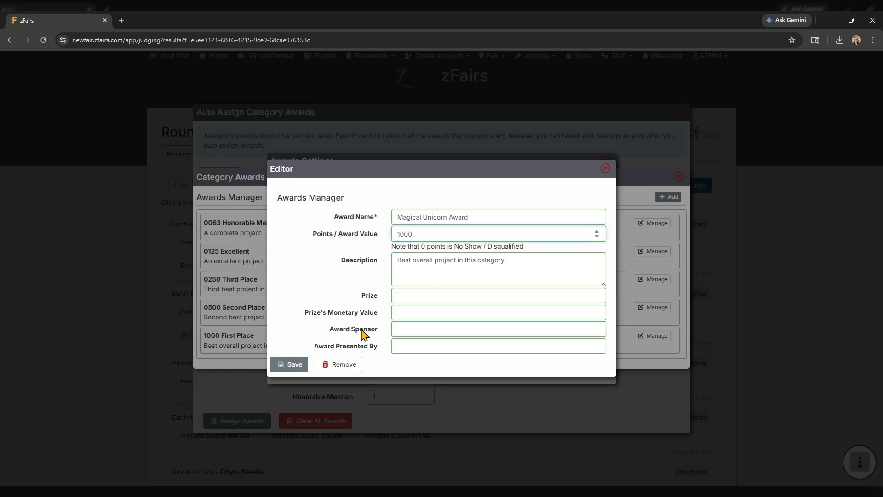
{"action": "left_click", "coordinate": [293, 368]}
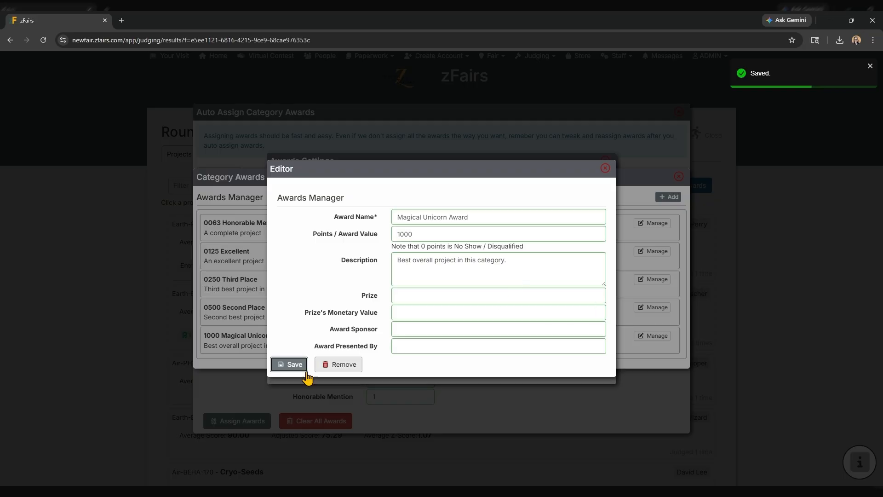
{"action": "left_click", "coordinate": [289, 364]}
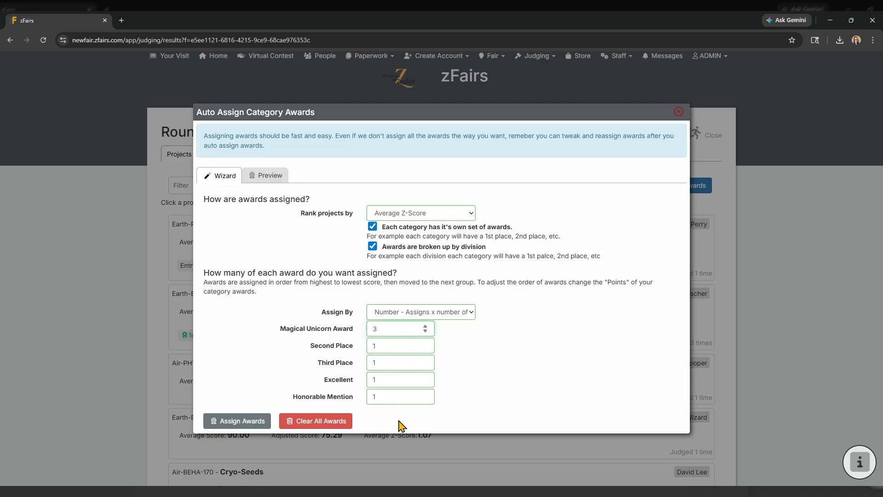
Assign awards by percentage: Magical Unicorn Award 5, Second Place 10, Third Place 15, Excellent 20 and Honorable Mention 50
{"action": "left_click", "coordinate": [522, 376]}
{"action": "left_click", "coordinate": [470, 312]}
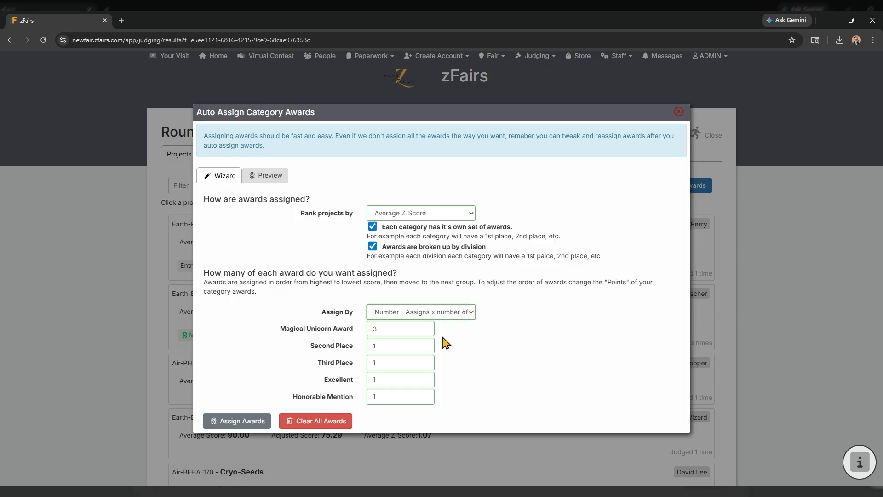
{"action": "key", "text": "Down"}
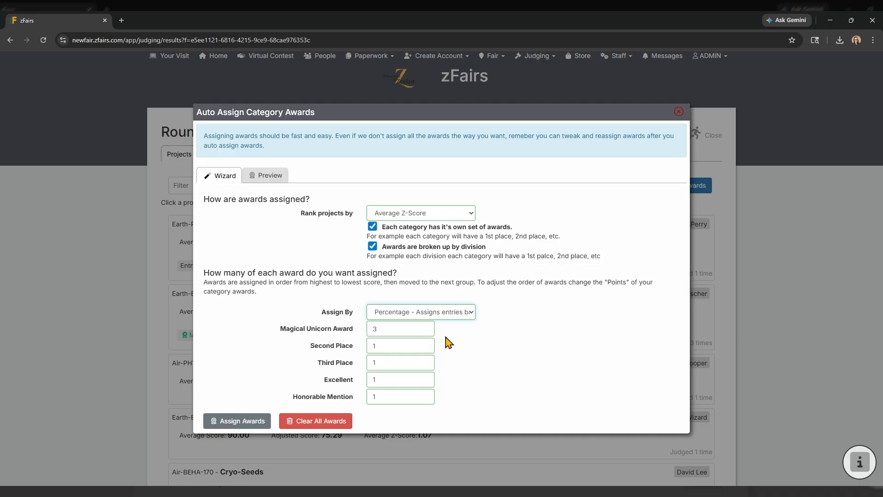
{"action": "double_click", "coordinate": [374, 328]}
{"action": "left_click", "coordinate": [473, 347]}
{"action": "left_click", "coordinate": [255, 422]}
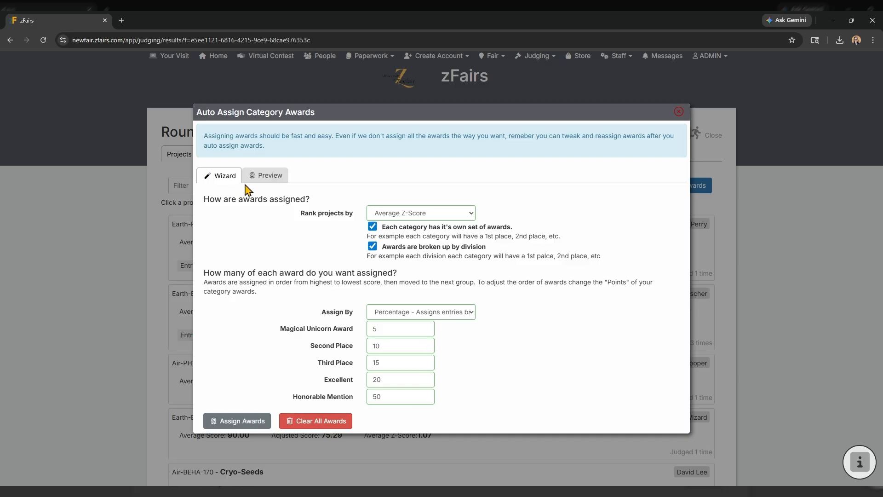
Preview the award assignment, assign the category awards for the round and close the assignment wizard
{"action": "left_click", "coordinate": [265, 176]}
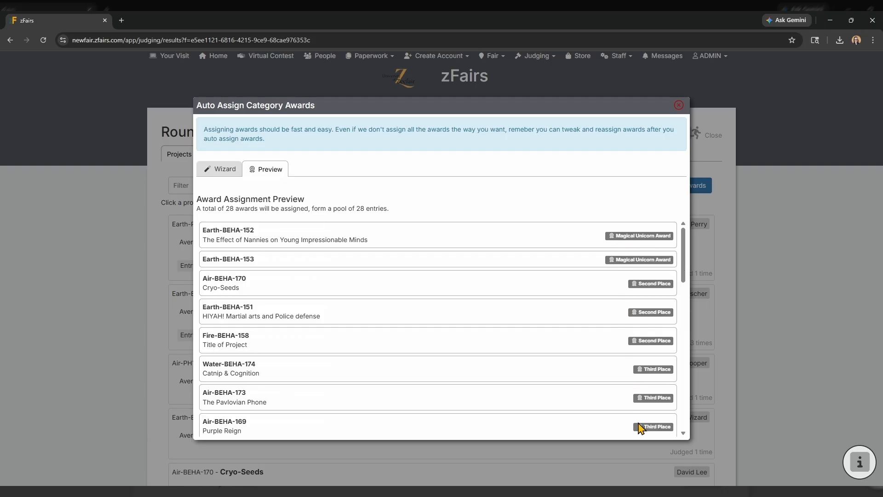
{"action": "left_click", "coordinate": [227, 171]}
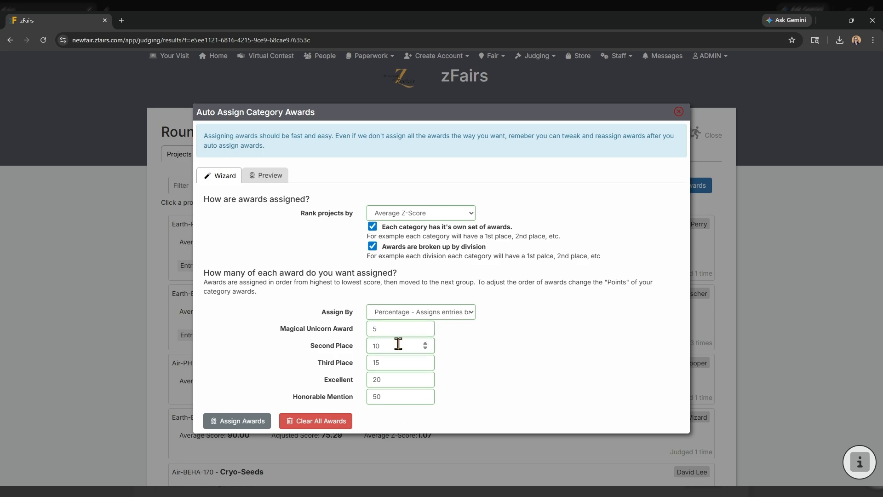
{"action": "left_click", "coordinate": [243, 419]}
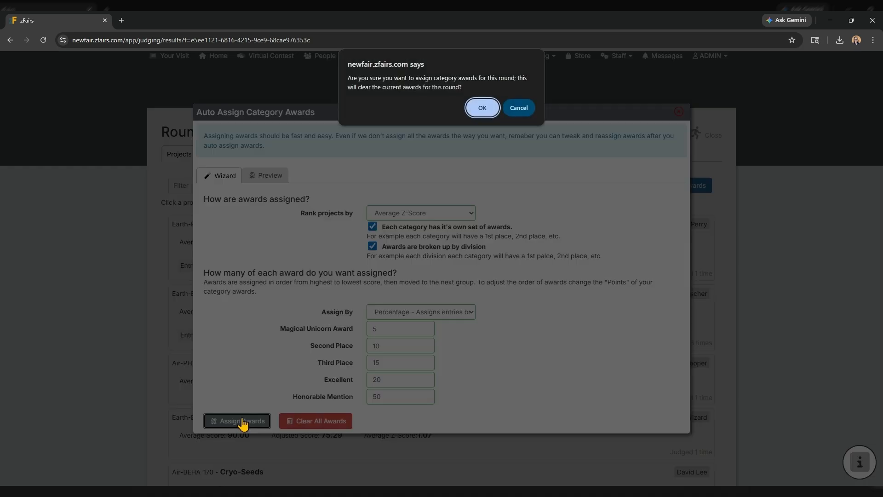
{"action": "left_click", "coordinate": [482, 107]}
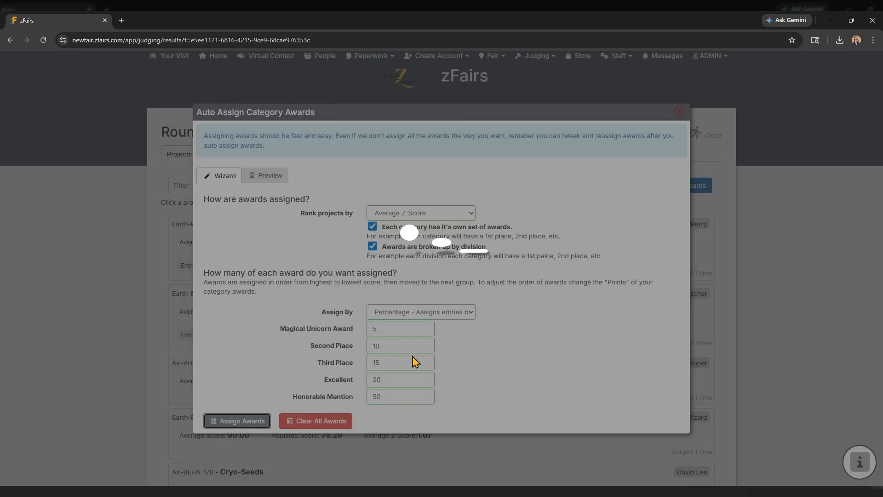
{"action": "left_click", "coordinate": [678, 112]}
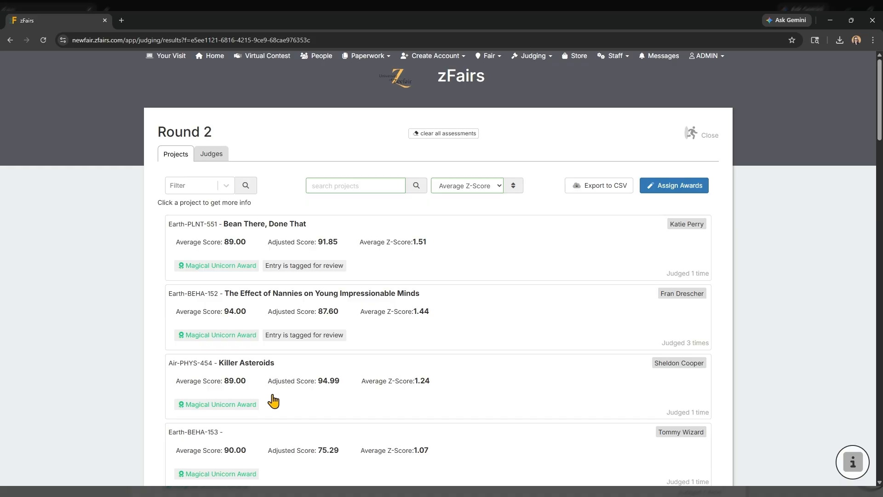
Change the award of Air-PHYS-454 to Second Place, save it and close the project details
{"action": "left_click", "coordinate": [216, 408]}
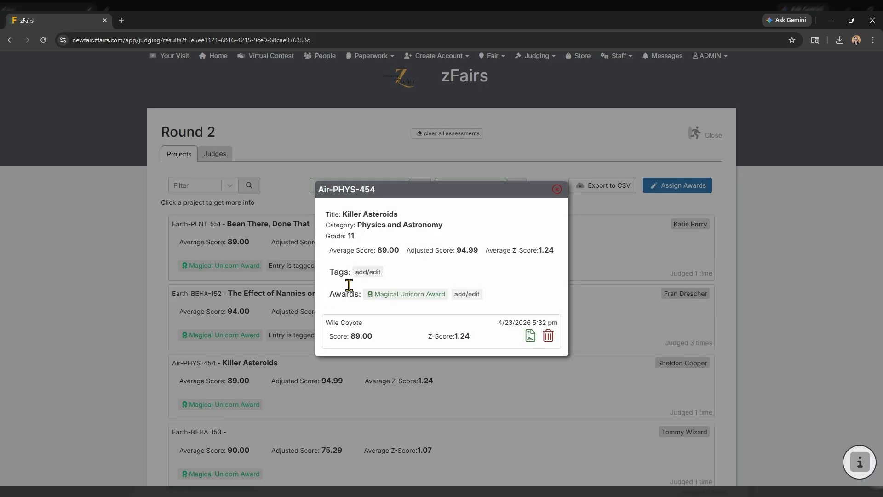
{"action": "left_click", "coordinate": [466, 294]}
{"action": "left_click", "coordinate": [400, 304]}
{"action": "left_click", "coordinate": [373, 345]}
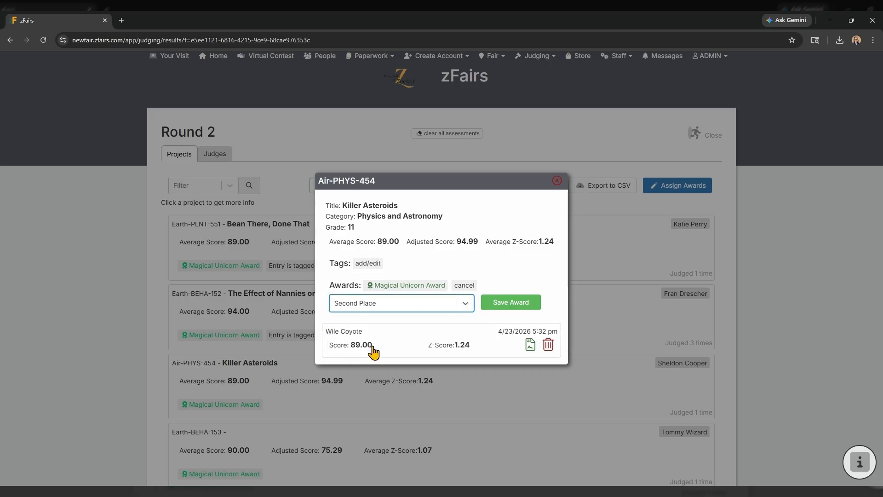
{"action": "left_click", "coordinate": [508, 304]}
{"action": "left_click", "coordinate": [482, 108]}
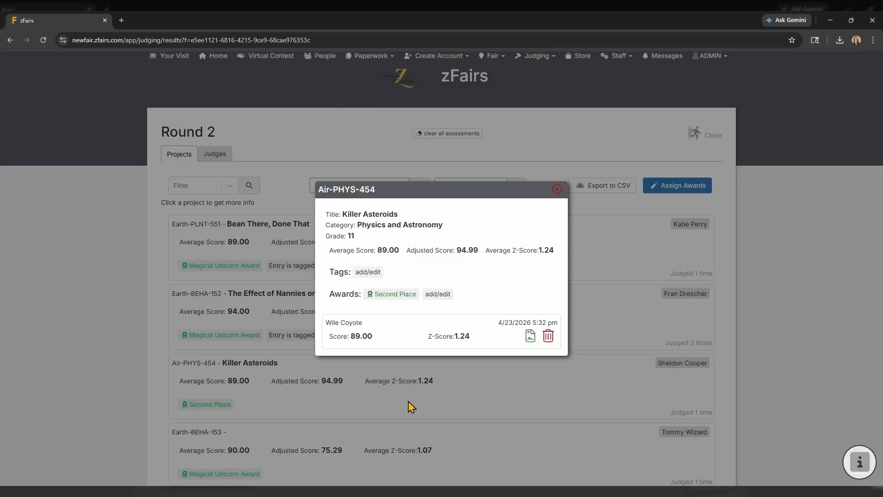
{"action": "left_click", "coordinate": [382, 391]}
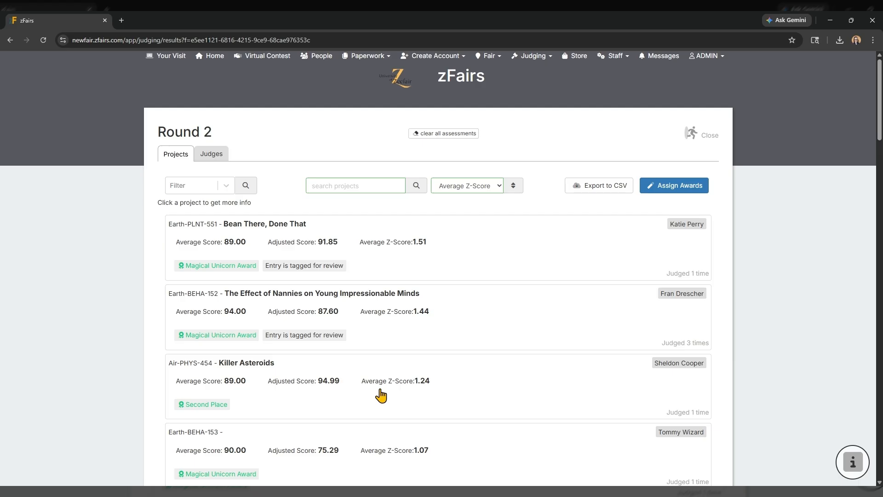
Clear all category awards for Round 2 from the automatic award assignment
{"action": "left_click", "coordinate": [663, 192]}
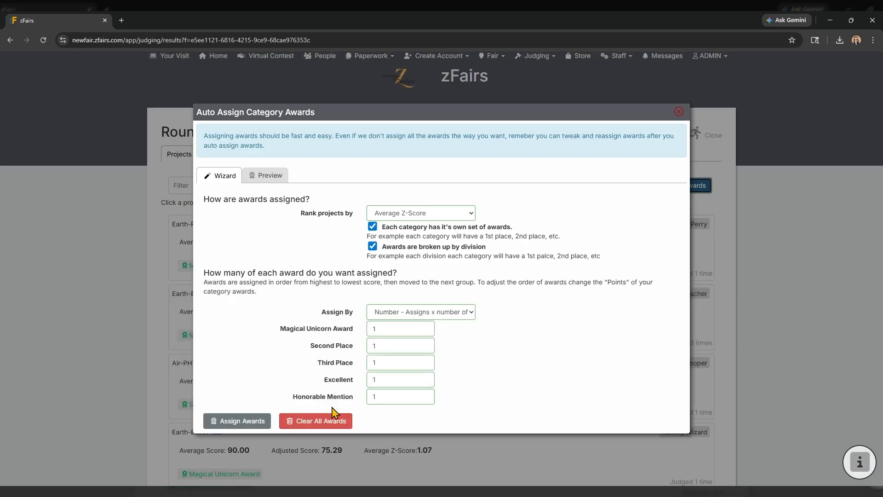
{"action": "left_click", "coordinate": [316, 428]}
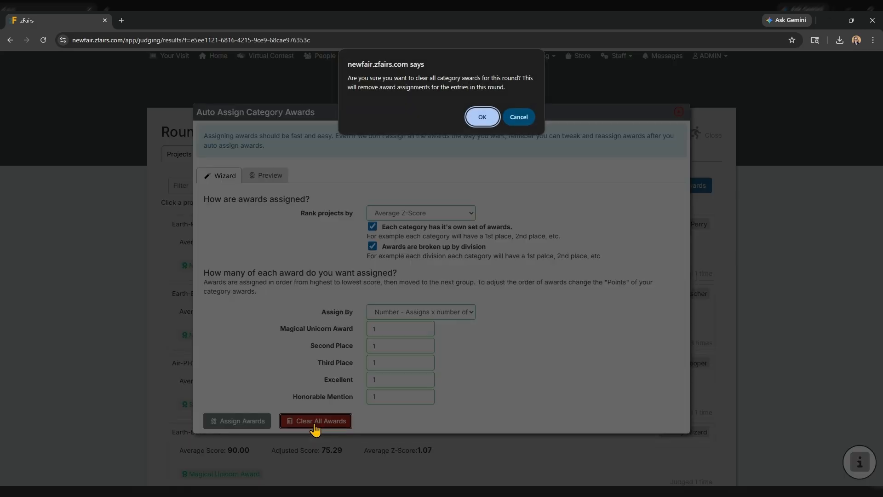
{"action": "left_click", "coordinate": [494, 121]}
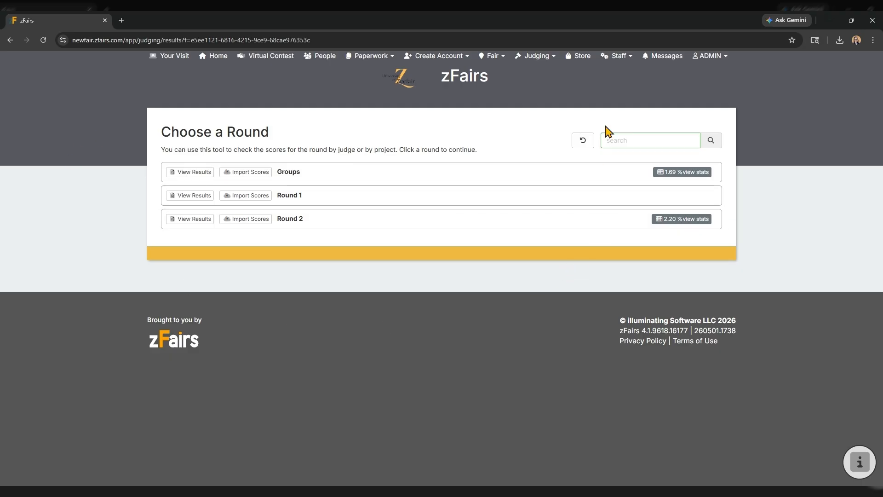
Open the special awards assignment page and review the special award items and their additional configuration settings
{"action": "left_click", "coordinate": [616, 55]}
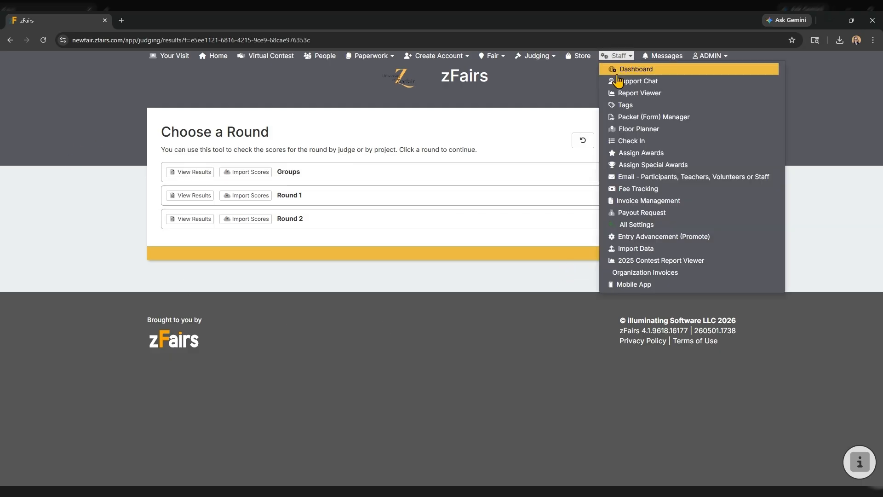
{"action": "left_click", "coordinate": [639, 173]}
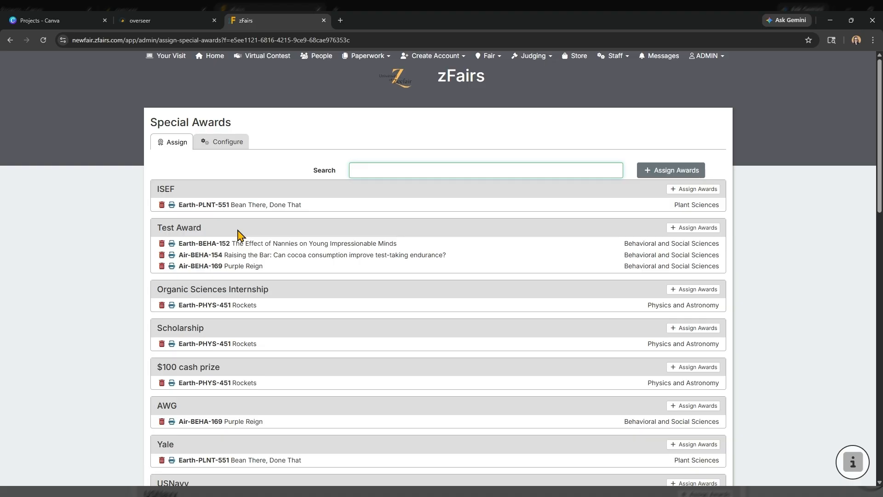
{"action": "left_click", "coordinate": [217, 148]}
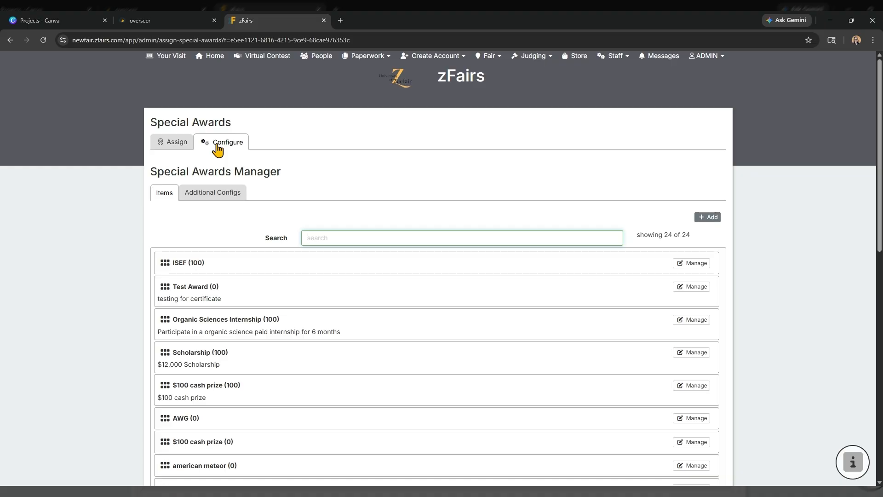
{"action": "left_click", "coordinate": [210, 192]}
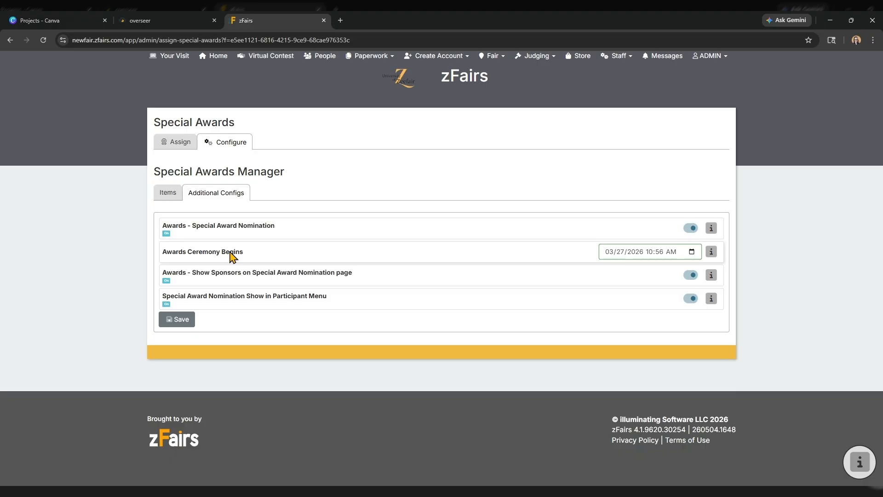
{"action": "left_click", "coordinate": [162, 197]}
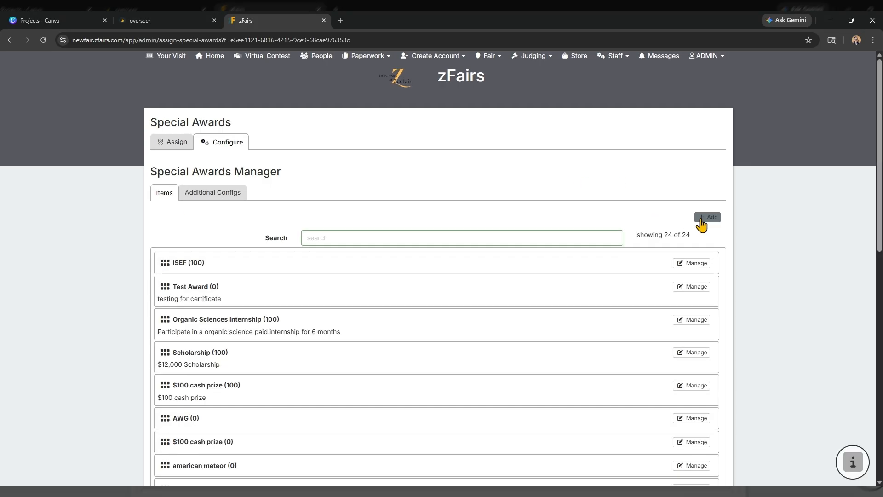
Open the form for a new special award, review all its fields and close it without saving
{"action": "left_click", "coordinate": [708, 217]}
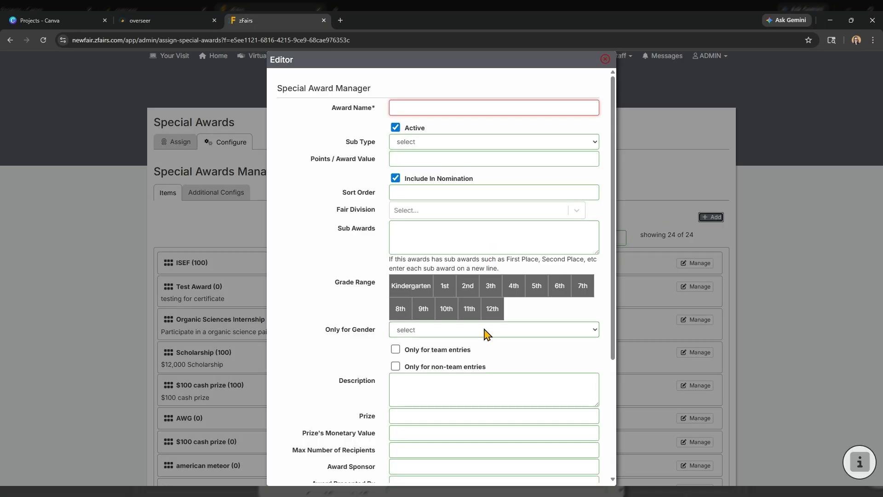
{"action": "scroll", "coordinate": [417, 395], "scroll_direction": "down", "scroll_amount": 5}
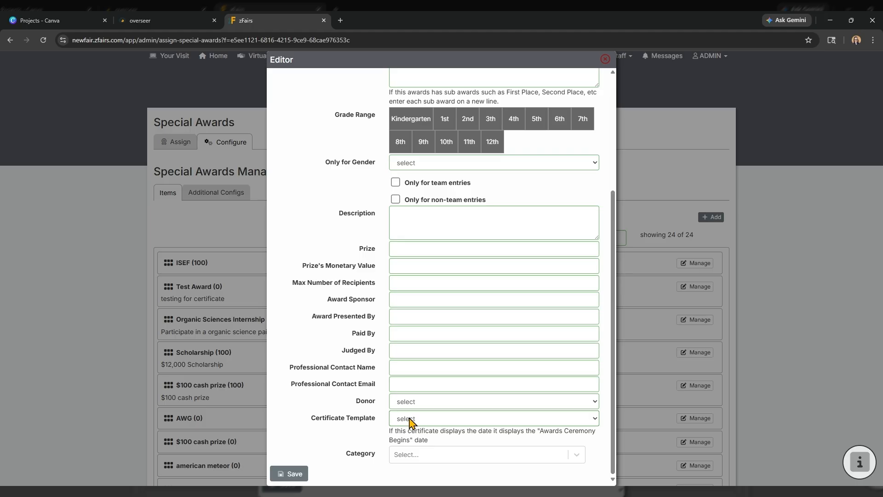
{"action": "left_click", "coordinate": [164, 172]}
Return to the list of assigned special awards and assign the Scholarship to Air-BEHA-154
{"action": "left_click", "coordinate": [175, 143]}
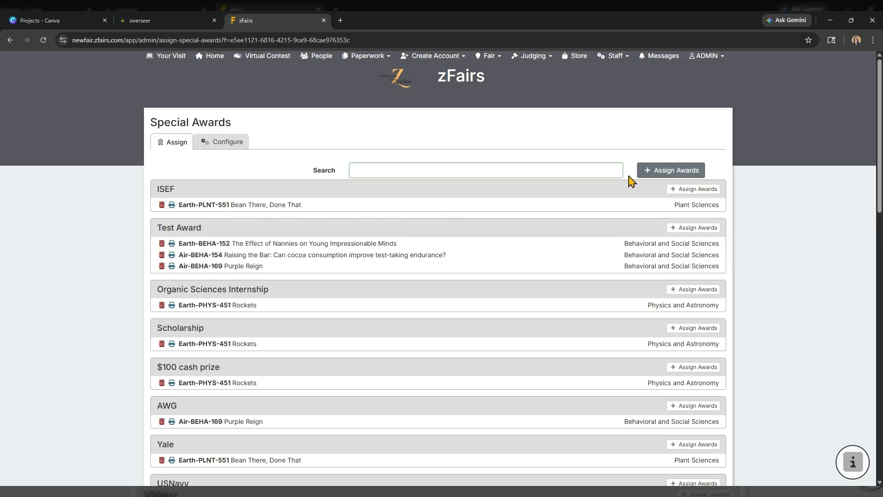
{"action": "left_click", "coordinate": [653, 169]}
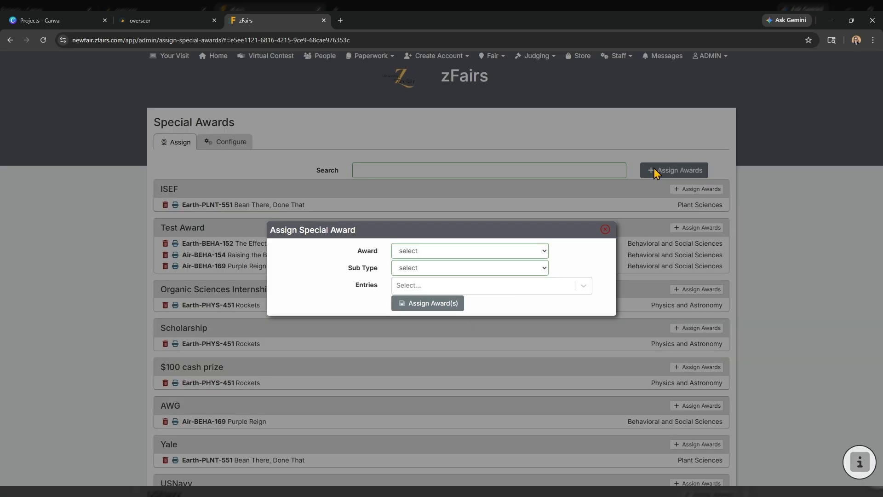
{"action": "left_click", "coordinate": [495, 250]}
{"action": "left_click", "coordinate": [465, 190]}
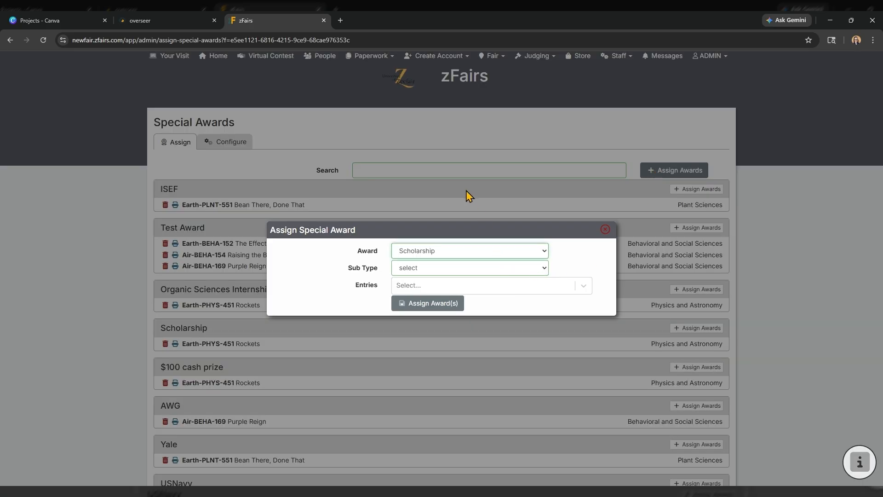
{"action": "left_click", "coordinate": [479, 289]}
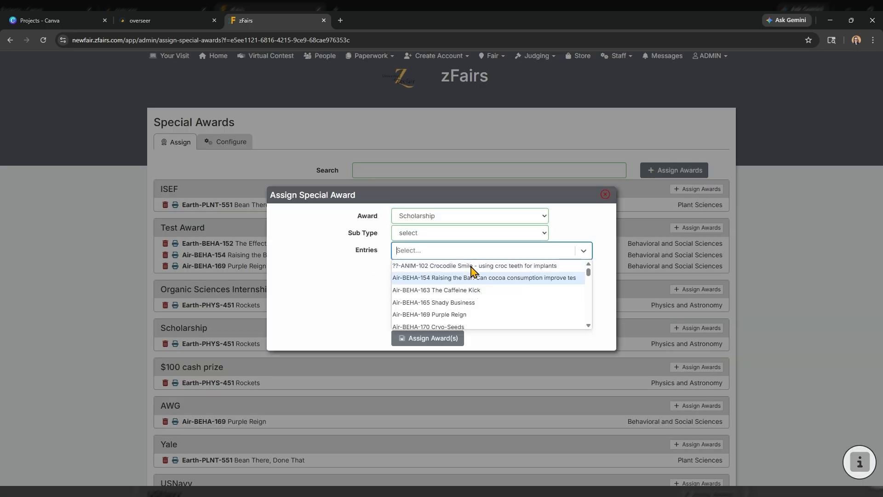
{"action": "left_click", "coordinate": [465, 278]}
{"action": "left_click", "coordinate": [435, 312]}
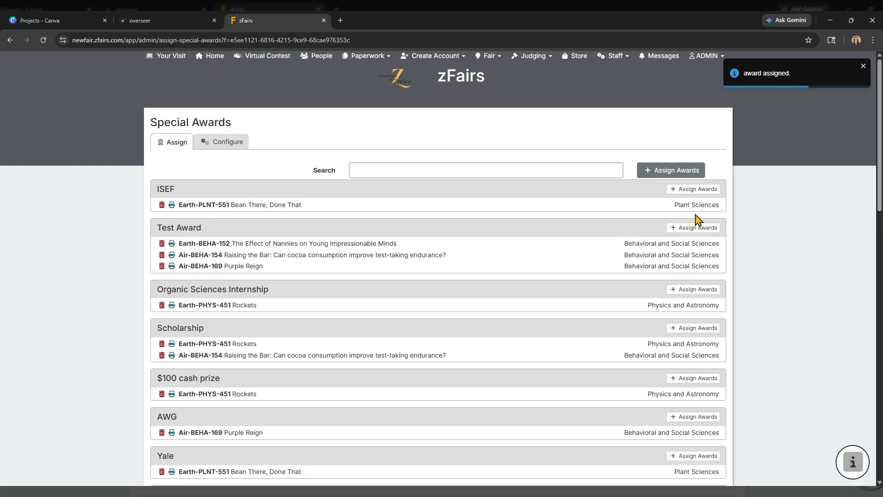
Assign the ISEF special award to Air-BEHA-165 Shady Business
{"action": "left_click", "coordinate": [695, 189]}
{"action": "left_click", "coordinate": [463, 287]}
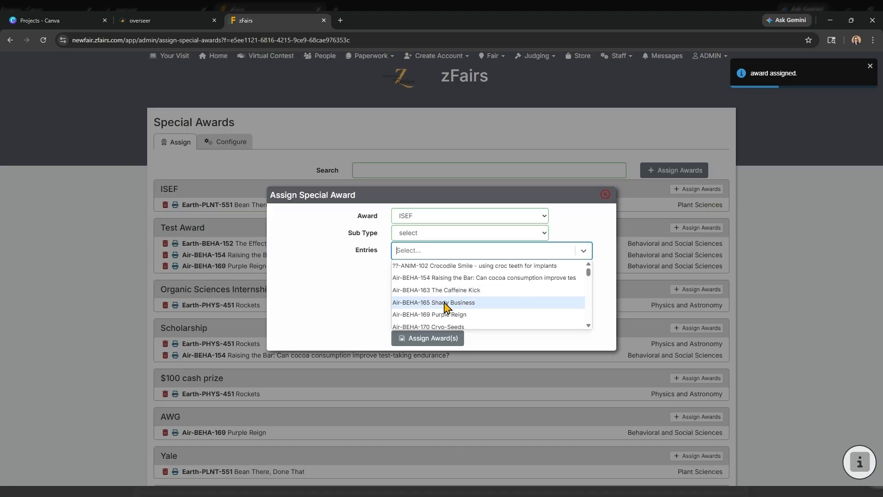
{"action": "left_click", "coordinate": [450, 305]}
{"action": "left_click", "coordinate": [430, 305]}
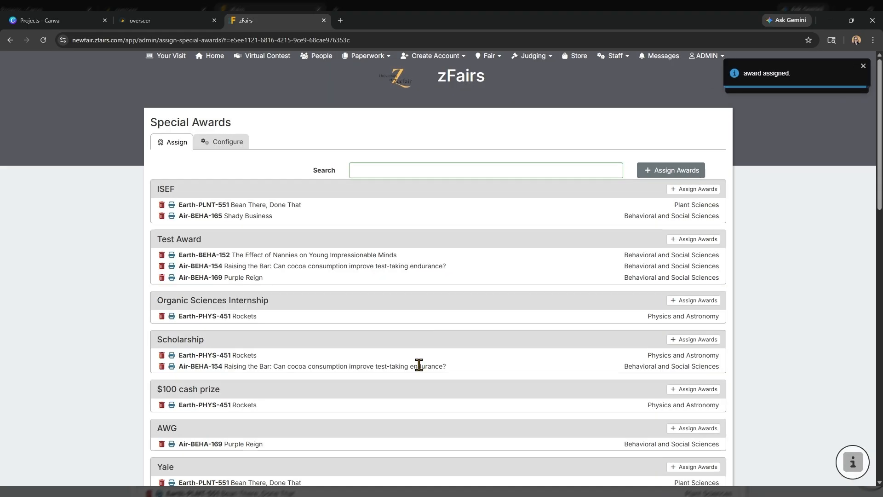
Assign the ISEF special award to Air-BEHA-169 Purple Reign
{"action": "left_click", "coordinate": [667, 182]}
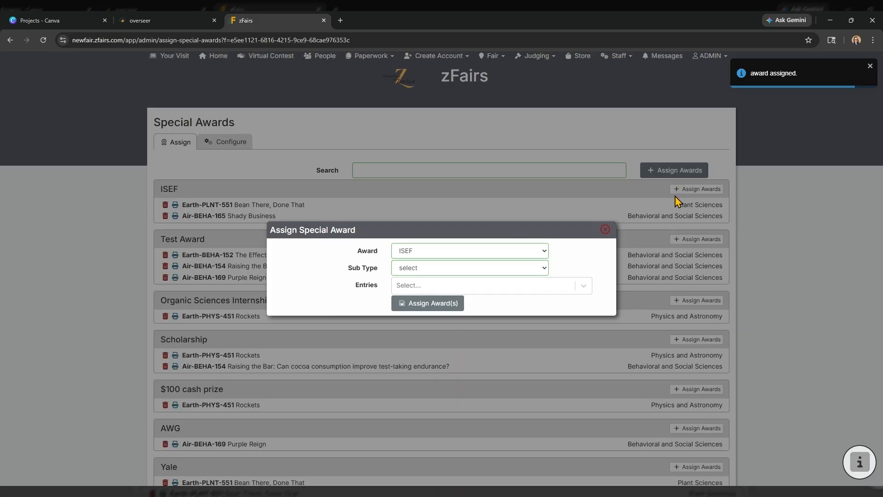
{"action": "left_click", "coordinate": [459, 286]}
{"action": "left_click", "coordinate": [445, 315]}
{"action": "left_click", "coordinate": [428, 302]}
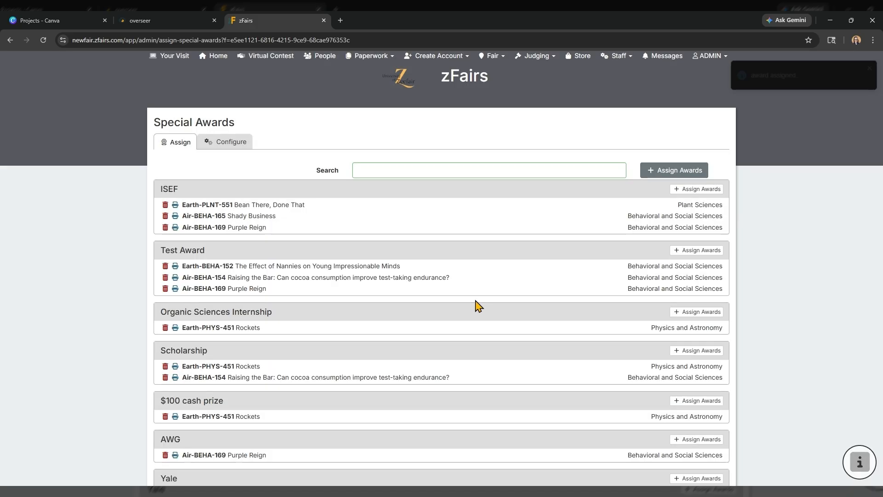
View the printable ISEF certificate for Earth-PLNT-551 and close it
{"action": "left_click", "coordinate": [171, 216]}
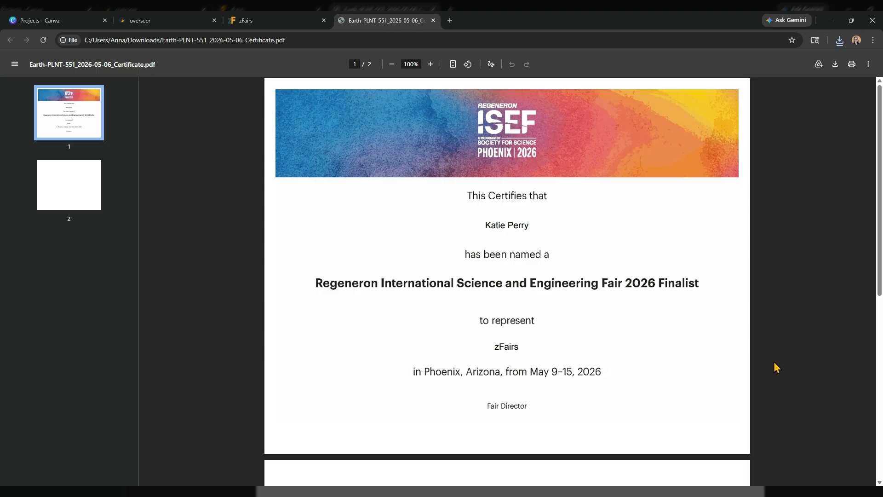
{"action": "left_click", "coordinate": [433, 20]}
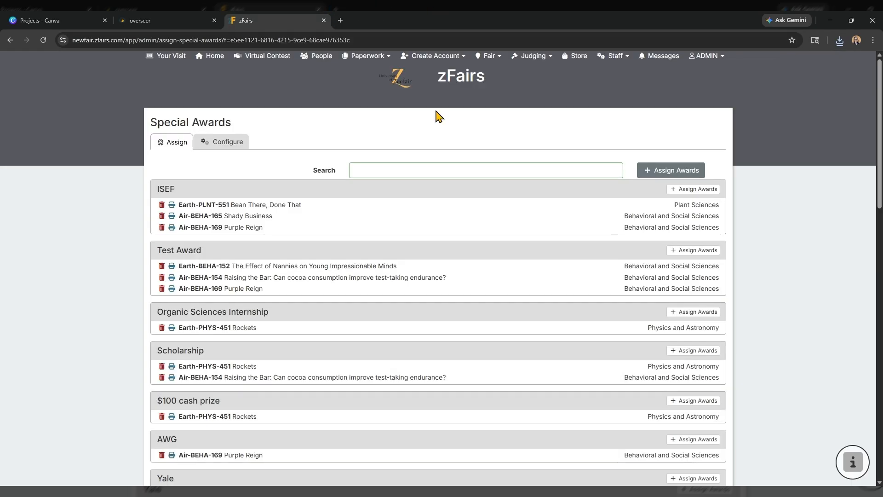
Remove the ISEF special award from Air-BEHA-169
{"action": "left_click", "coordinate": [161, 227]}
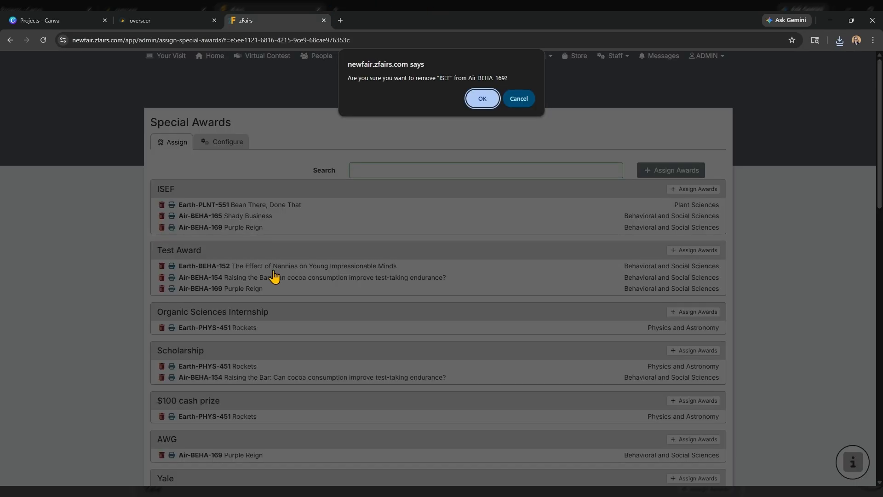
{"action": "left_click", "coordinate": [487, 94]}
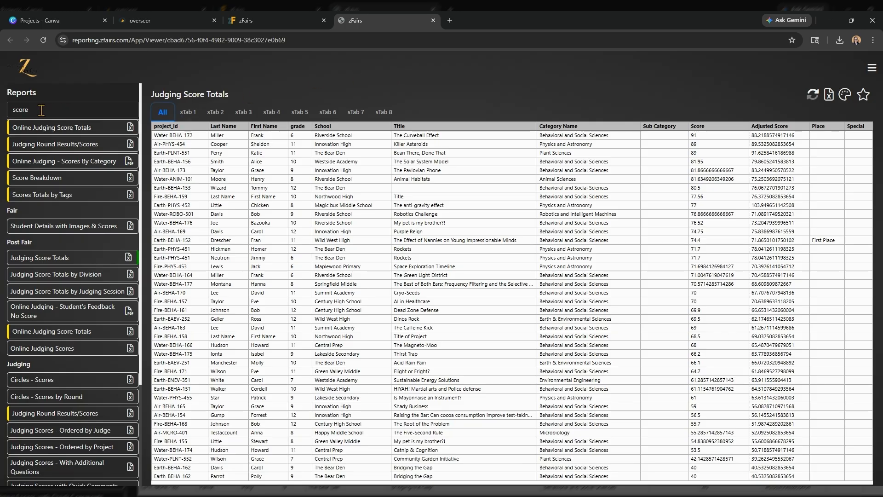
Look through the score reports, search the reports for "cert" to examine the certificate reports, and close the report viewer
{"action": "scroll", "coordinate": [102, 434], "scroll_direction": "down", "scroll_amount": 3}
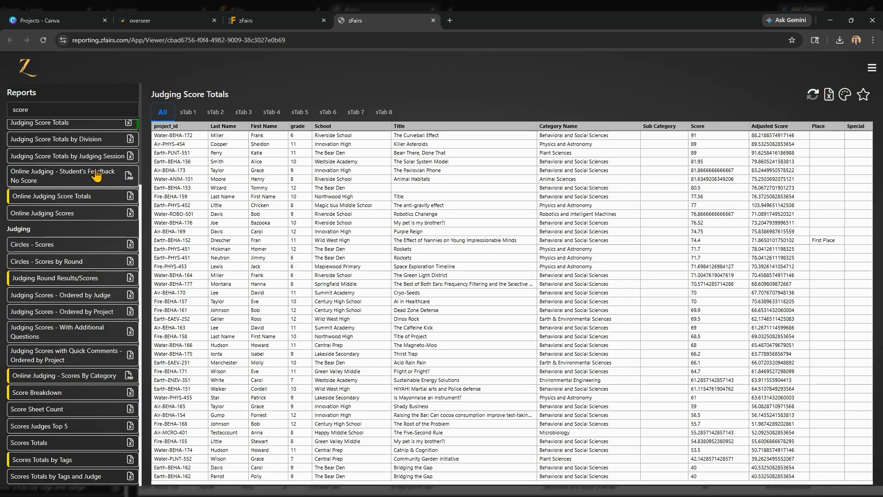
{"action": "scroll", "coordinate": [78, 151], "scroll_direction": "up", "scroll_amount": 3}
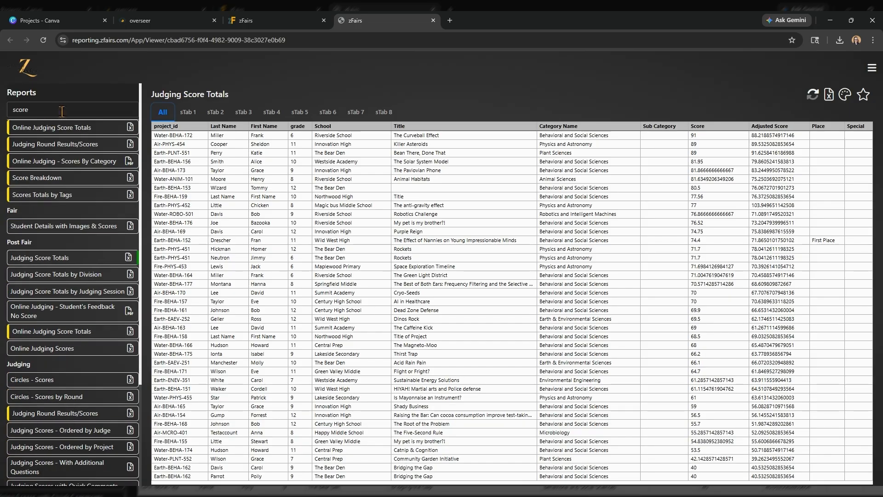
{"action": "left_click_drag", "start_coordinate": [58, 114], "coordinate": [2, 119]}
{"action": "type", "text": "cert"}
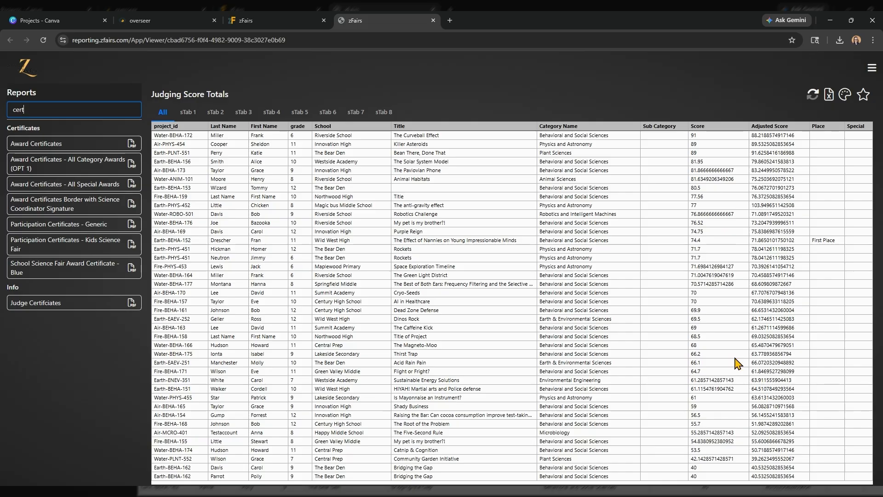
{"action": "left_click", "coordinate": [711, 142]}
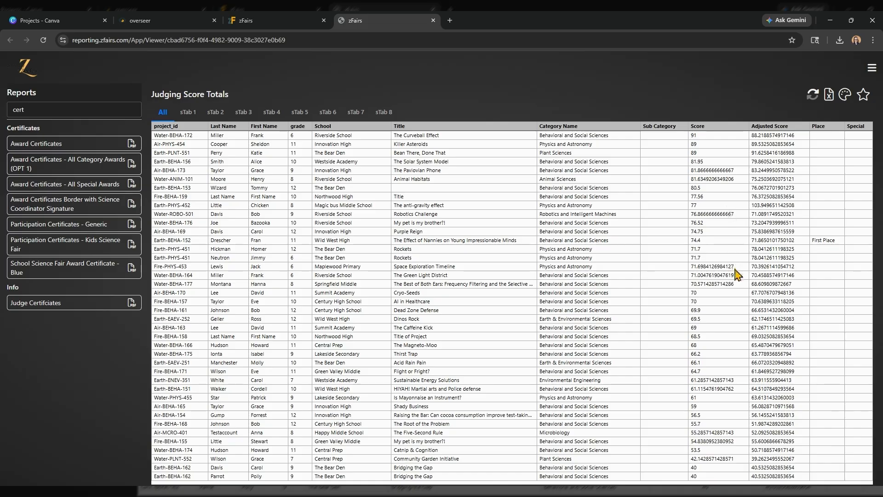
{"action": "key", "text": "ctrl+w"}
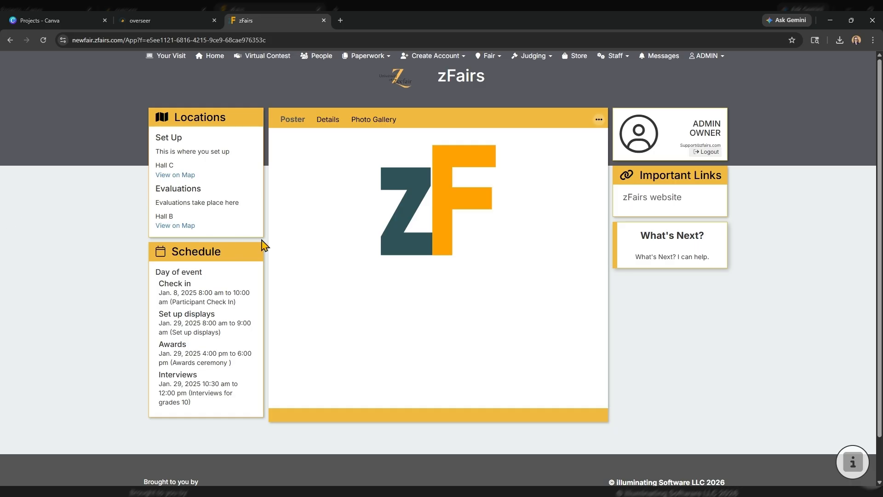
Open the Judging Feedback Manager and look through the listed judge feedback for an Earth-BEHA-151 entry marked as needing review
{"action": "left_click", "coordinate": [542, 57]}
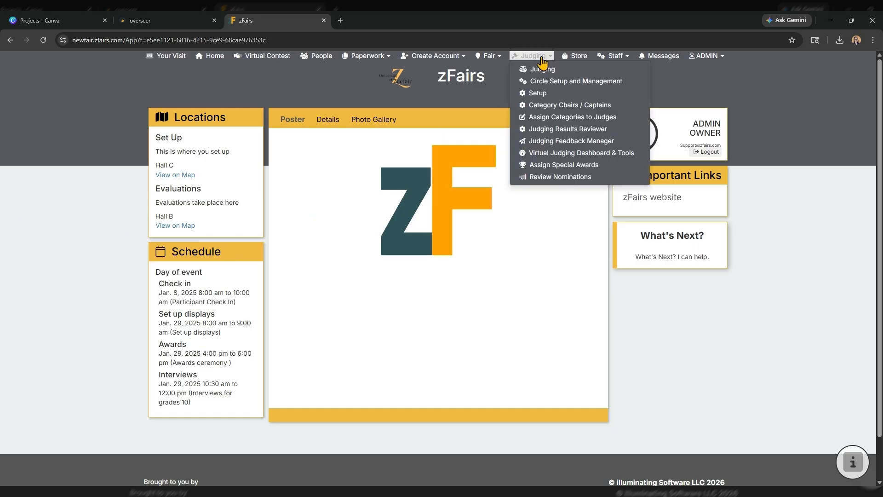
{"action": "left_click", "coordinate": [567, 141]}
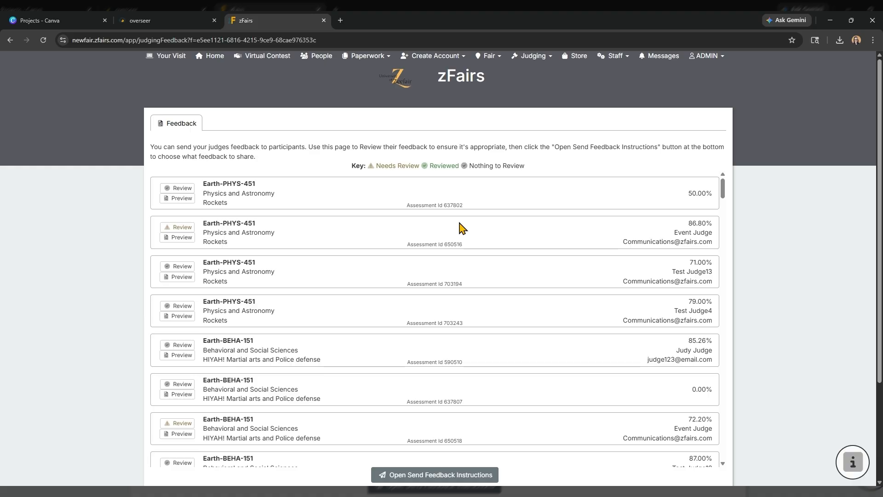
{"action": "scroll", "coordinate": [221, 274], "scroll_direction": "down", "scroll_amount": 4}
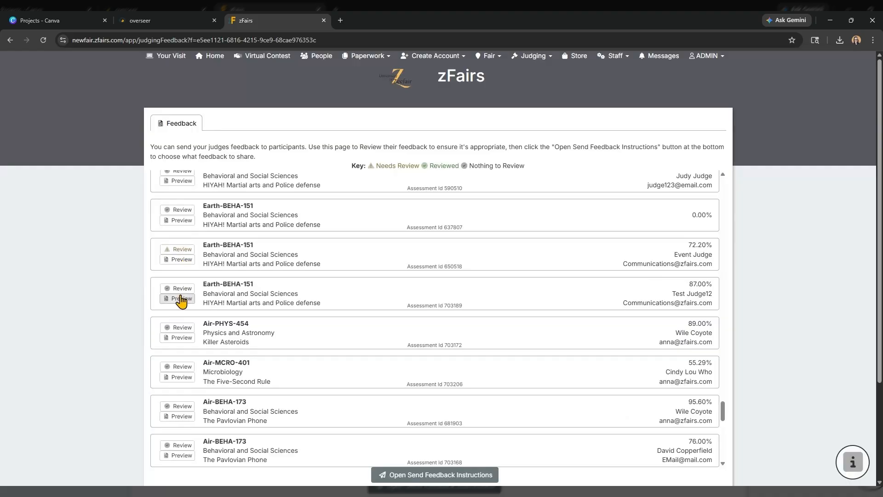
Review the flagged Earth-BEHA-151 feedback, copying the original comments into the revised comments, keeping them shared, and save the review
{"action": "left_click", "coordinate": [182, 249]}
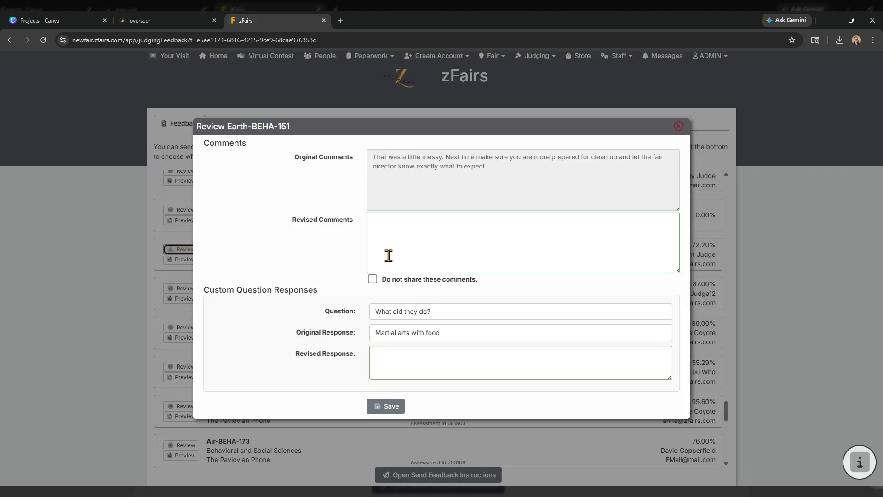
{"action": "left_click", "coordinate": [373, 279]}
{"action": "left_click", "coordinate": [372, 279]}
{"action": "left_click_drag", "start_coordinate": [486, 167], "coordinate": [377, 158]}
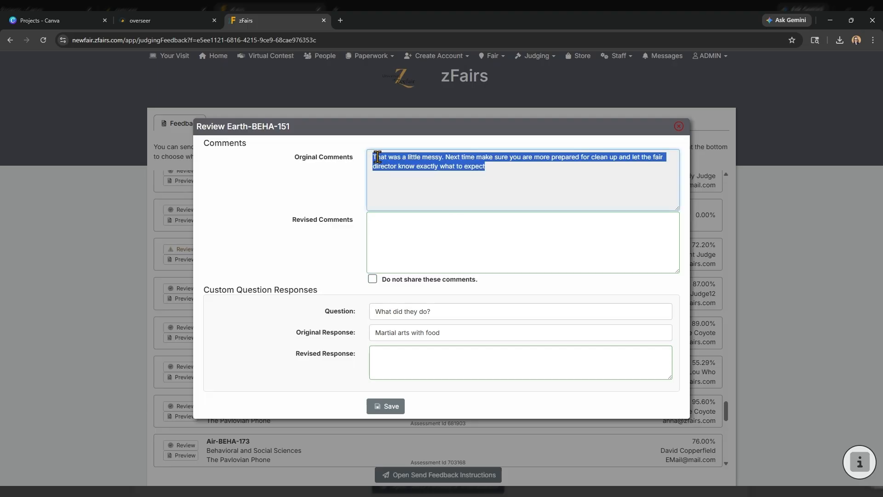
{"action": "key", "text": "ctrl+c"}
{"action": "left_click", "coordinate": [504, 244]}
{"action": "key", "text": "ctrl+v"}
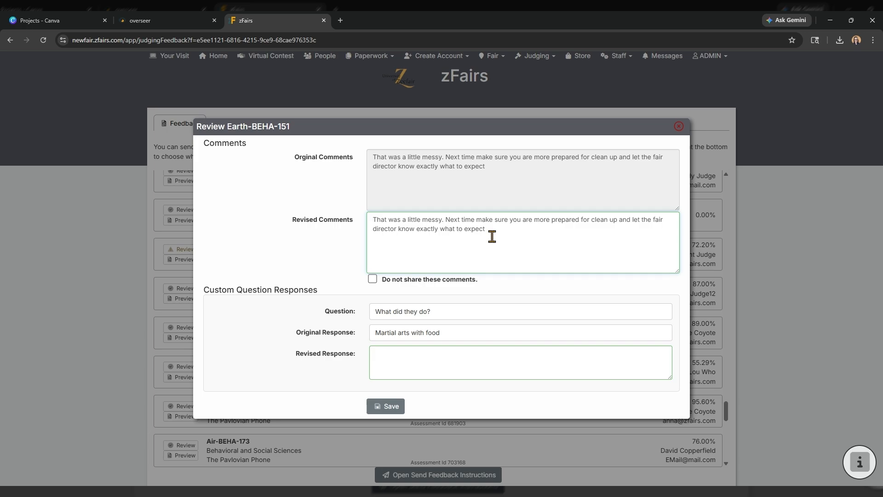
{"action": "left_click", "coordinate": [396, 409]}
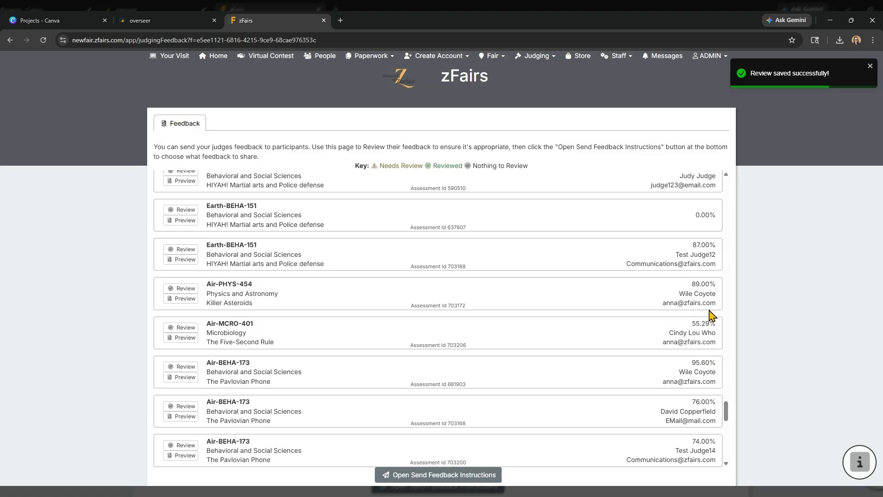
Open the send feedback instructions and review the message options and the feedback content settings
{"action": "scroll", "coordinate": [282, 279], "scroll_direction": "down", "scroll_amount": 5}
{"action": "scroll", "coordinate": [282, 279], "scroll_direction": "down", "scroll_amount": 5}
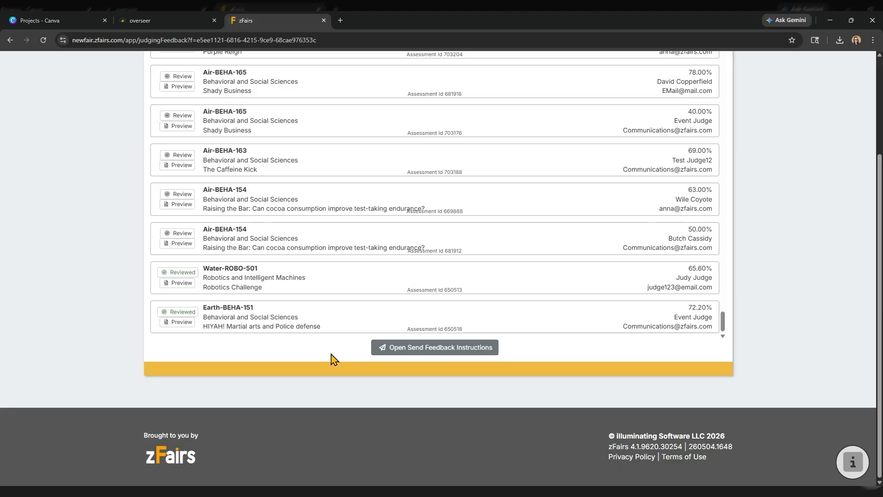
{"action": "left_click", "coordinate": [420, 351]}
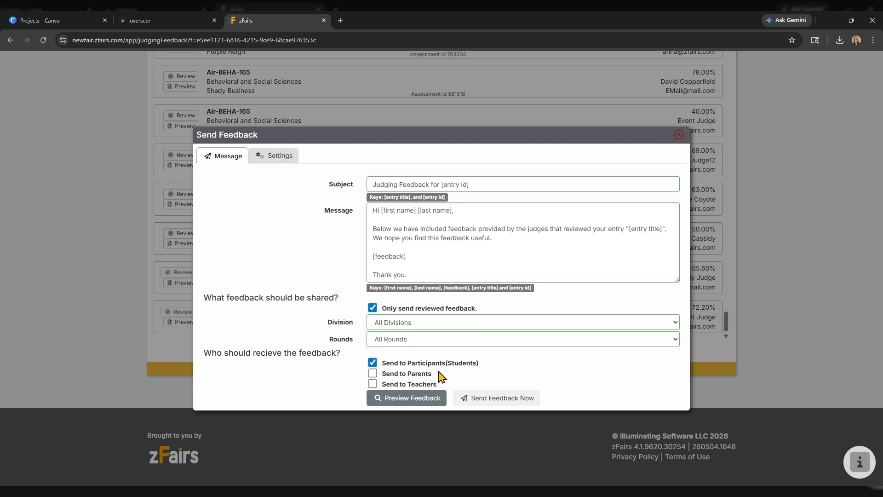
{"action": "left_click", "coordinate": [280, 155]}
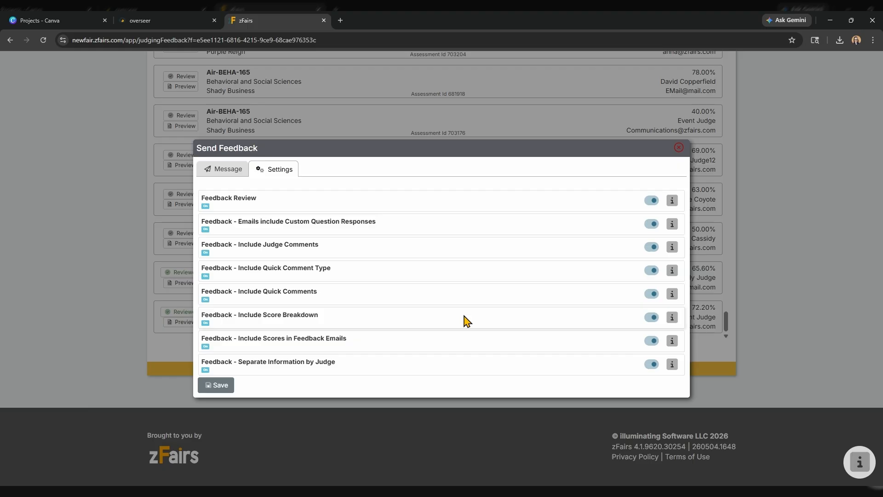
{"action": "left_click", "coordinate": [215, 168]}
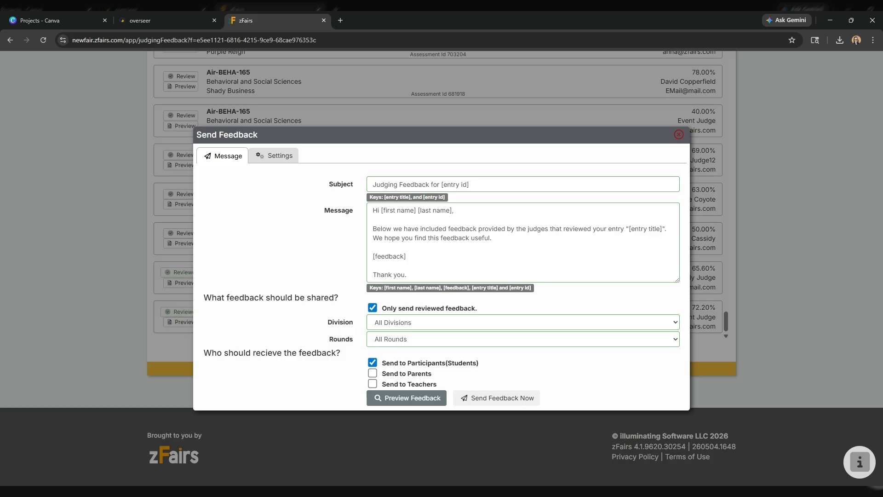
Preview the Water-ROBO-501 feedback message, examine its comments, score sheet and additional questions, and close the preview
{"action": "left_click", "coordinate": [412, 398]}
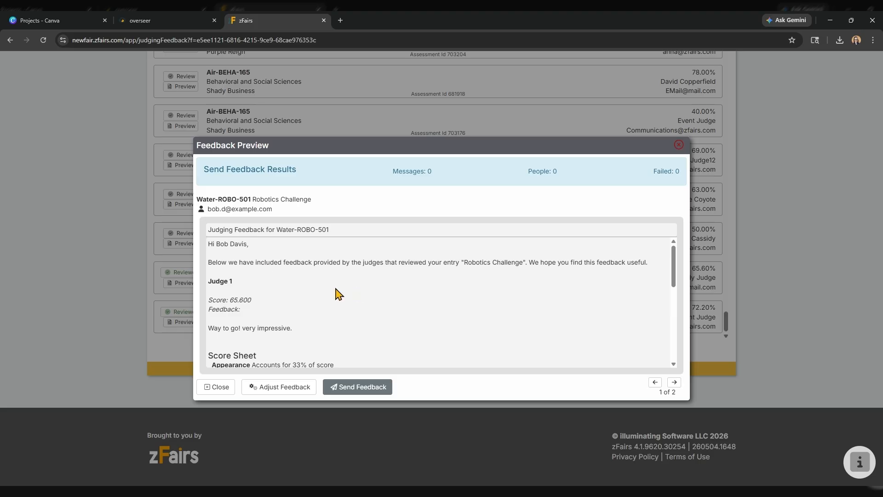
{"action": "scroll", "coordinate": [306, 290], "scroll_direction": "down", "scroll_amount": 1}
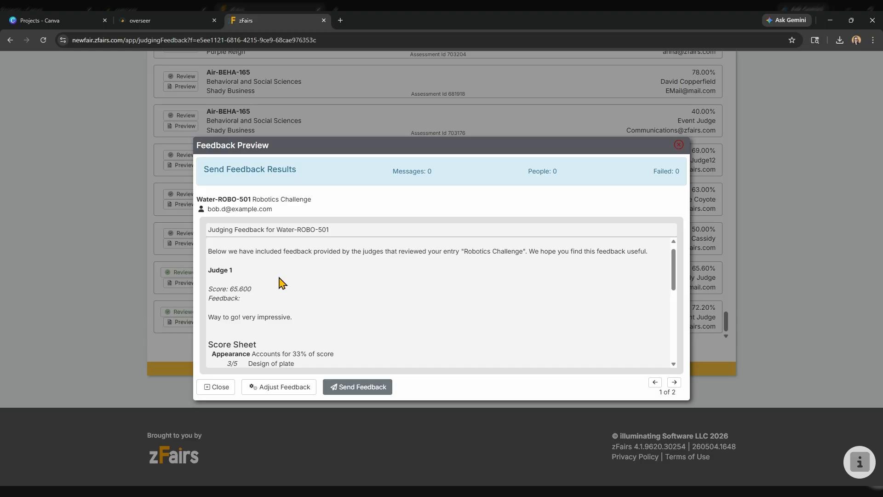
{"action": "scroll", "coordinate": [281, 282], "scroll_direction": "down", "scroll_amount": 10}
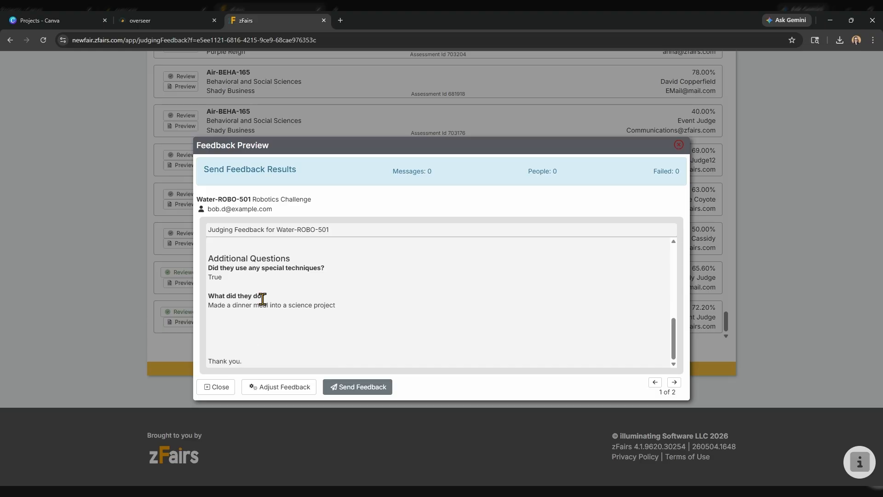
{"action": "scroll", "coordinate": [285, 305], "scroll_direction": "up", "scroll_amount": 5}
{"action": "scroll", "coordinate": [284, 305], "scroll_direction": "up", "scroll_amount": 2}
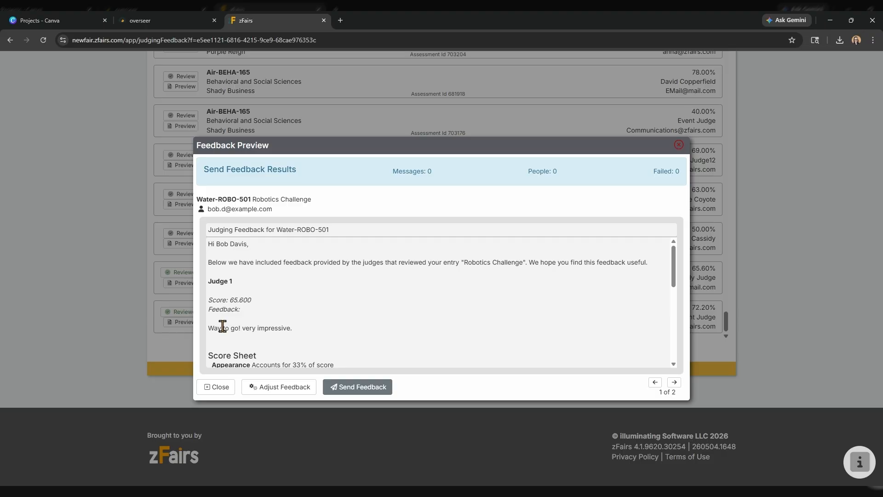
{"action": "scroll", "coordinate": [286, 339], "scroll_direction": "down", "scroll_amount": 2}
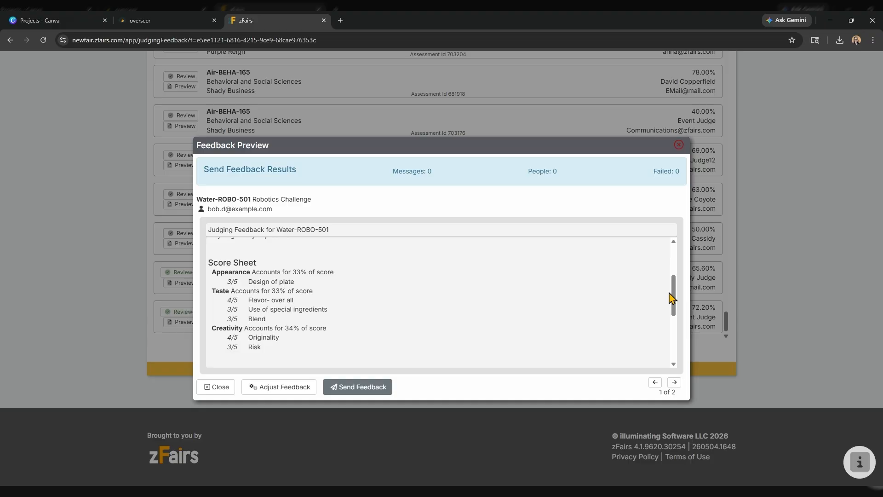
{"action": "left_click_drag", "start_coordinate": [669, 293], "coordinate": [674, 335]}
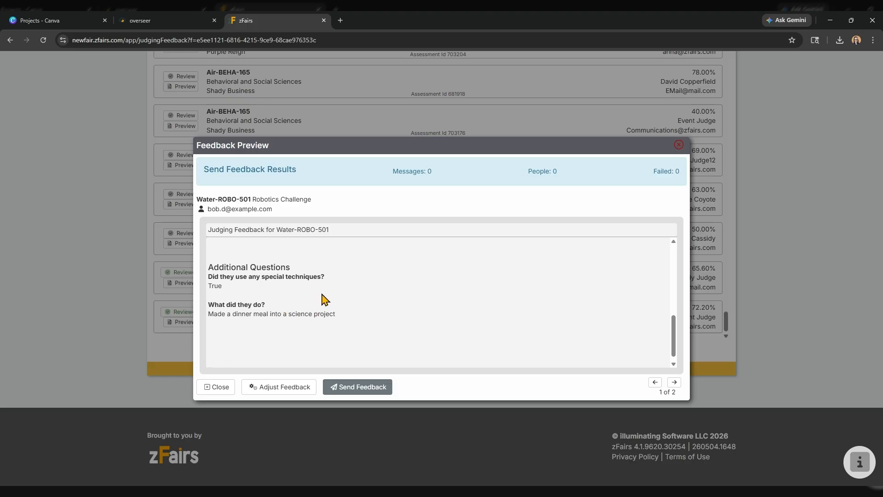
{"action": "scroll", "coordinate": [672, 339], "scroll_direction": "up", "scroll_amount": 6}
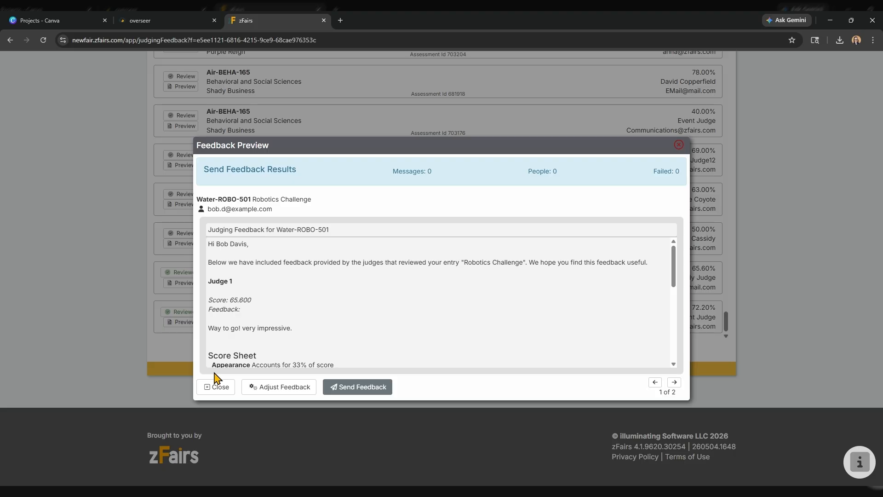
{"action": "left_click", "coordinate": [216, 385]}
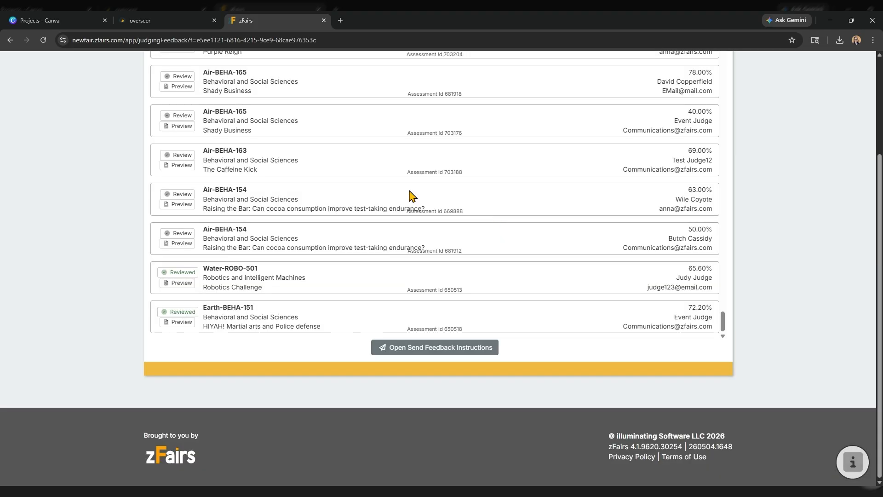
Adjust the feedback settings to turn off Include Score Breakdown and Include Scores in Feedback Emails, and save
{"action": "left_click", "coordinate": [408, 398]}
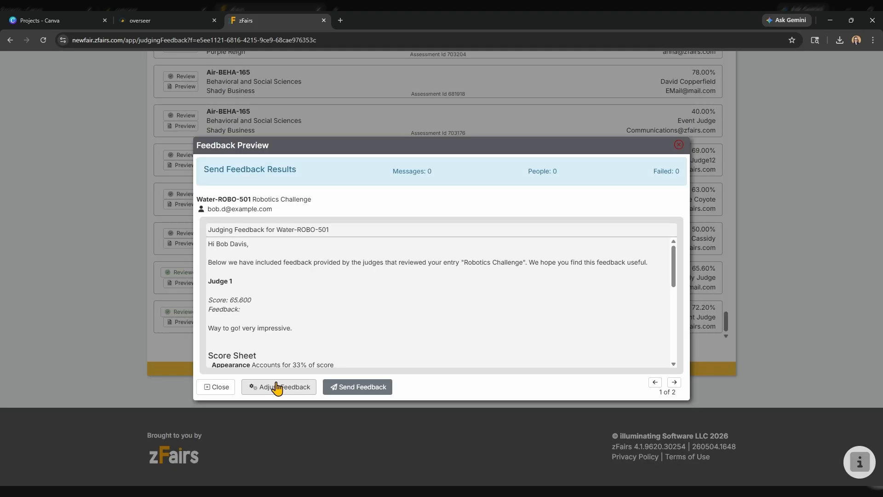
{"action": "left_click", "coordinate": [276, 388]}
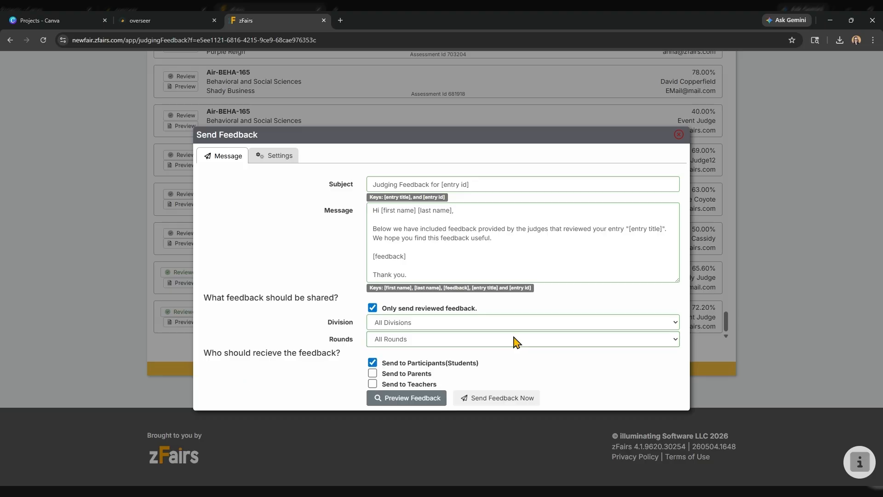
{"action": "left_click", "coordinate": [278, 156]}
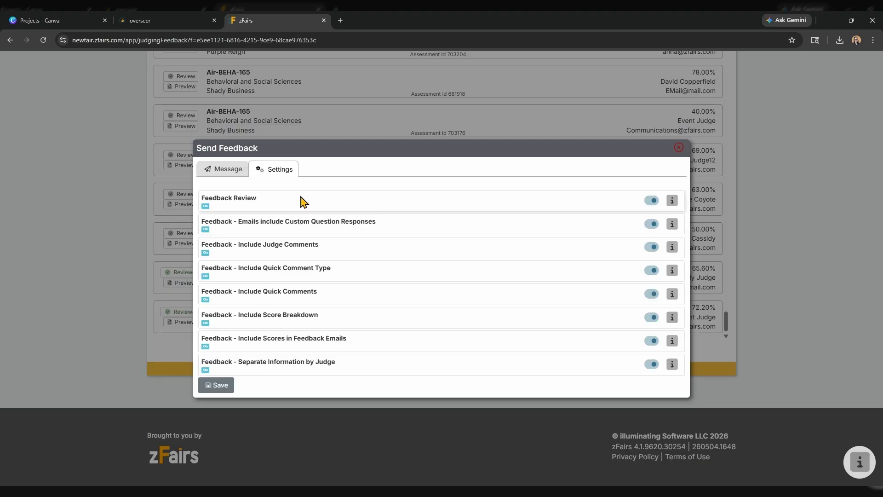
{"action": "left_click", "coordinate": [653, 318]}
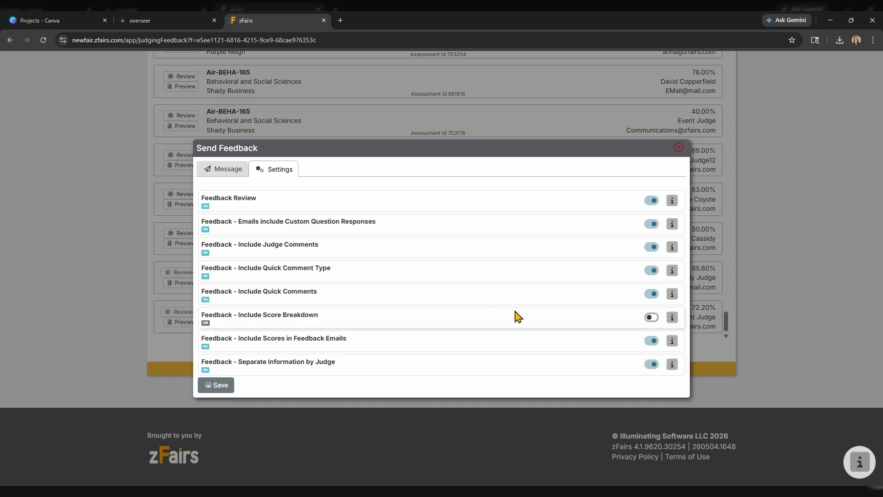
{"action": "left_click", "coordinate": [651, 341]}
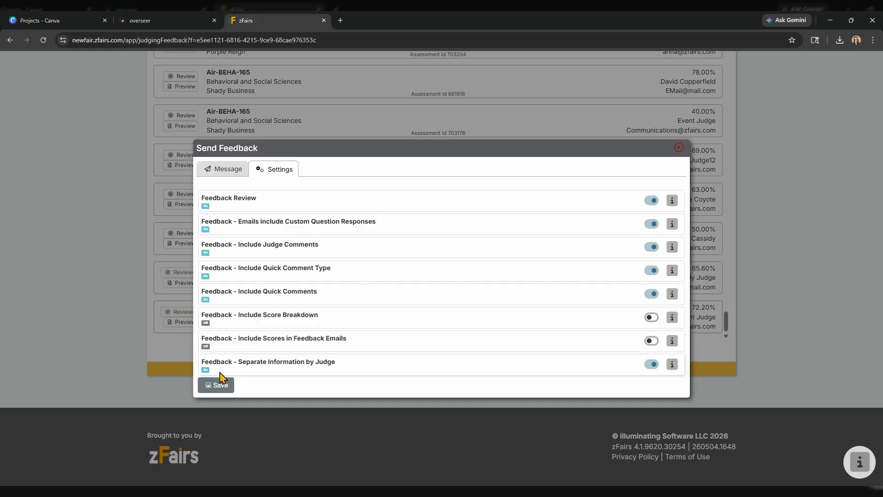
{"action": "left_click", "coordinate": [223, 392]}
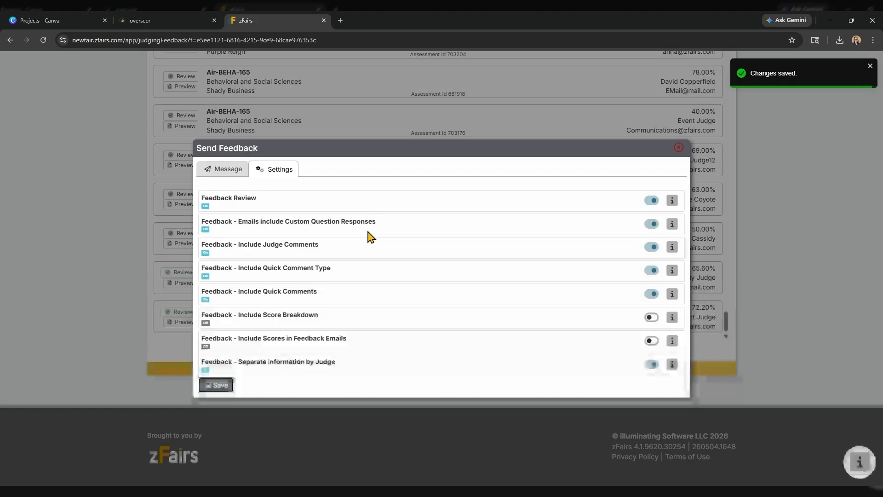
Preview the feedback message with the adjusted settings, check the sending options and close the dialog without sending
{"action": "left_click", "coordinate": [224, 174]}
{"action": "left_click", "coordinate": [424, 404]}
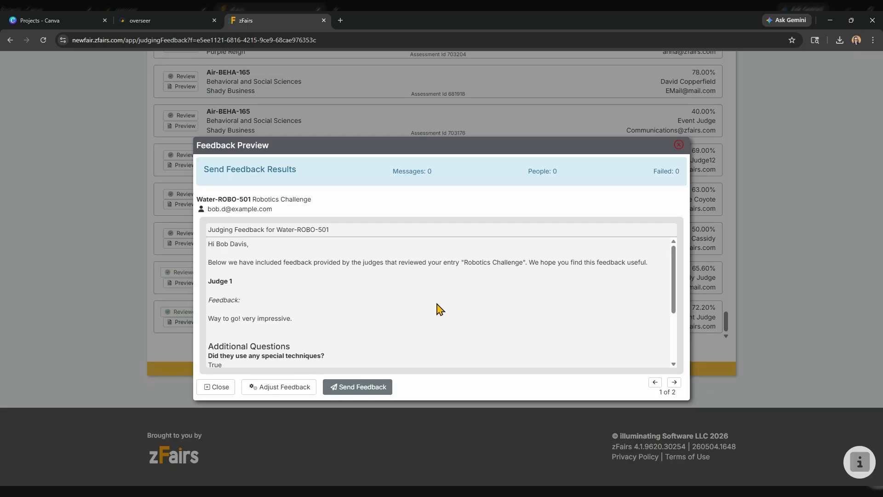
{"action": "left_click", "coordinate": [295, 387]}
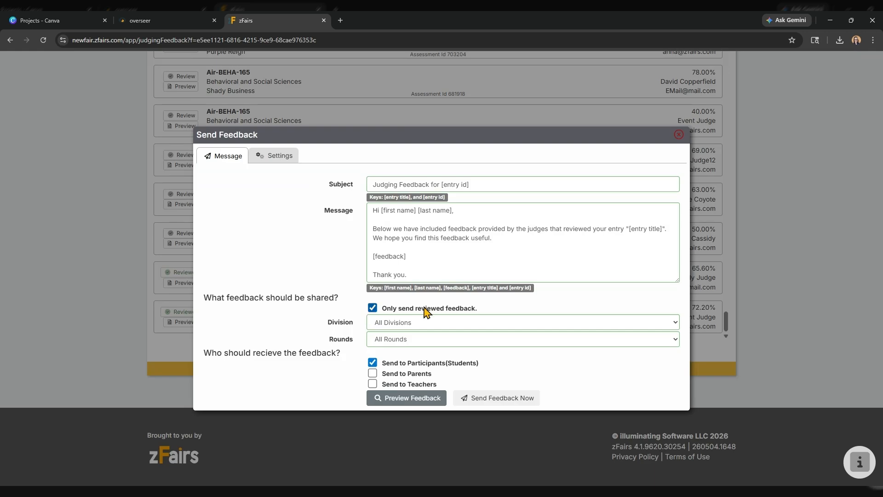
{"action": "left_click", "coordinate": [425, 404]}
{"action": "left_click", "coordinate": [678, 136]}
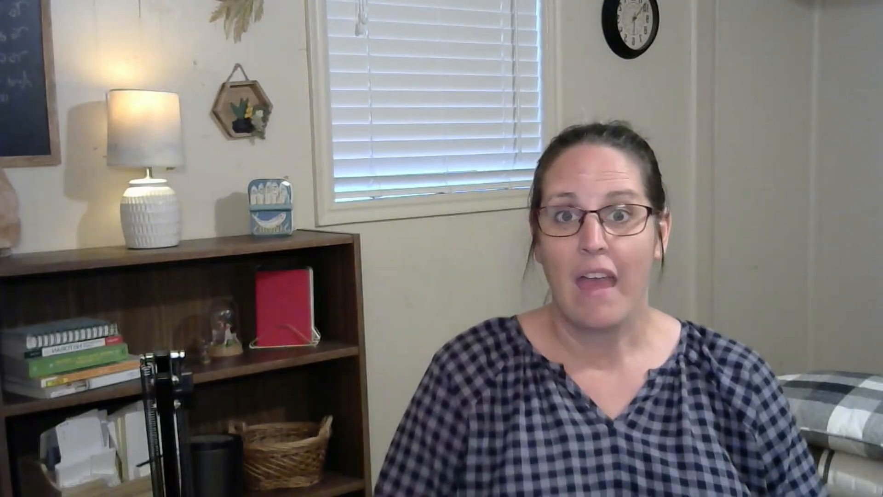